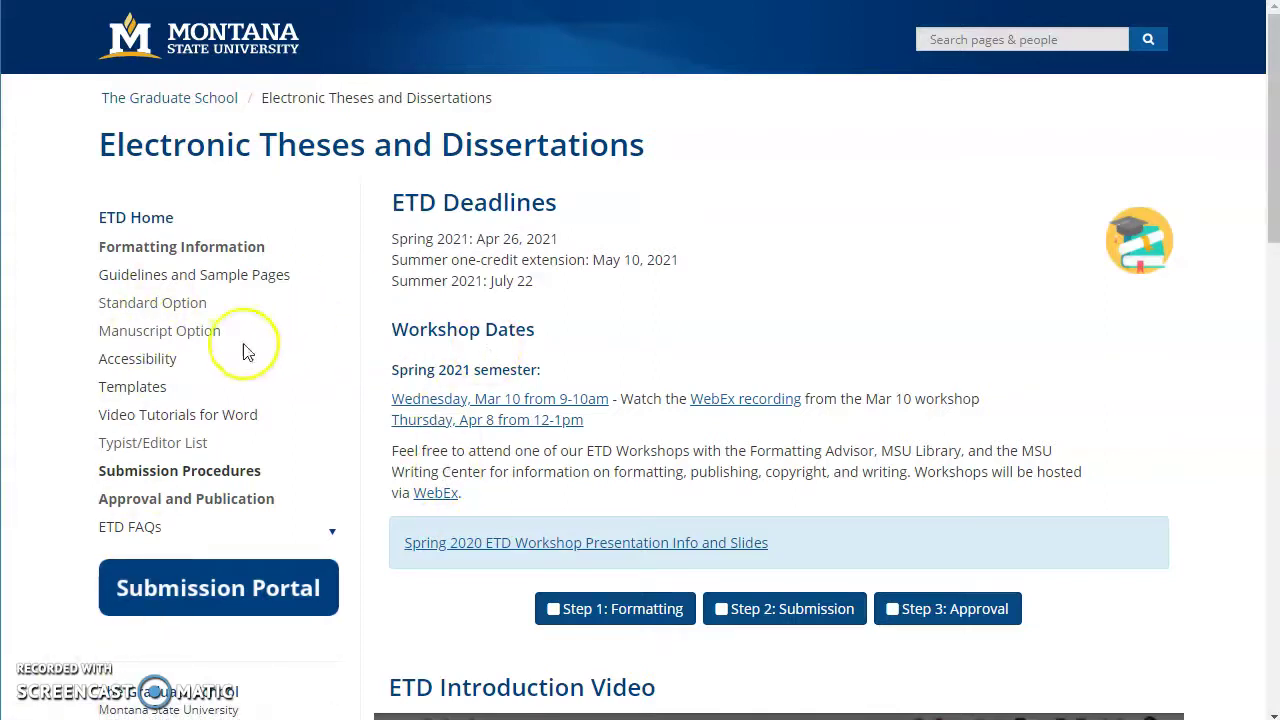
# - Open the ETD Accessibility page and scroll through its ADA Compliance and Word guidance
pyautogui.click(140, 360)
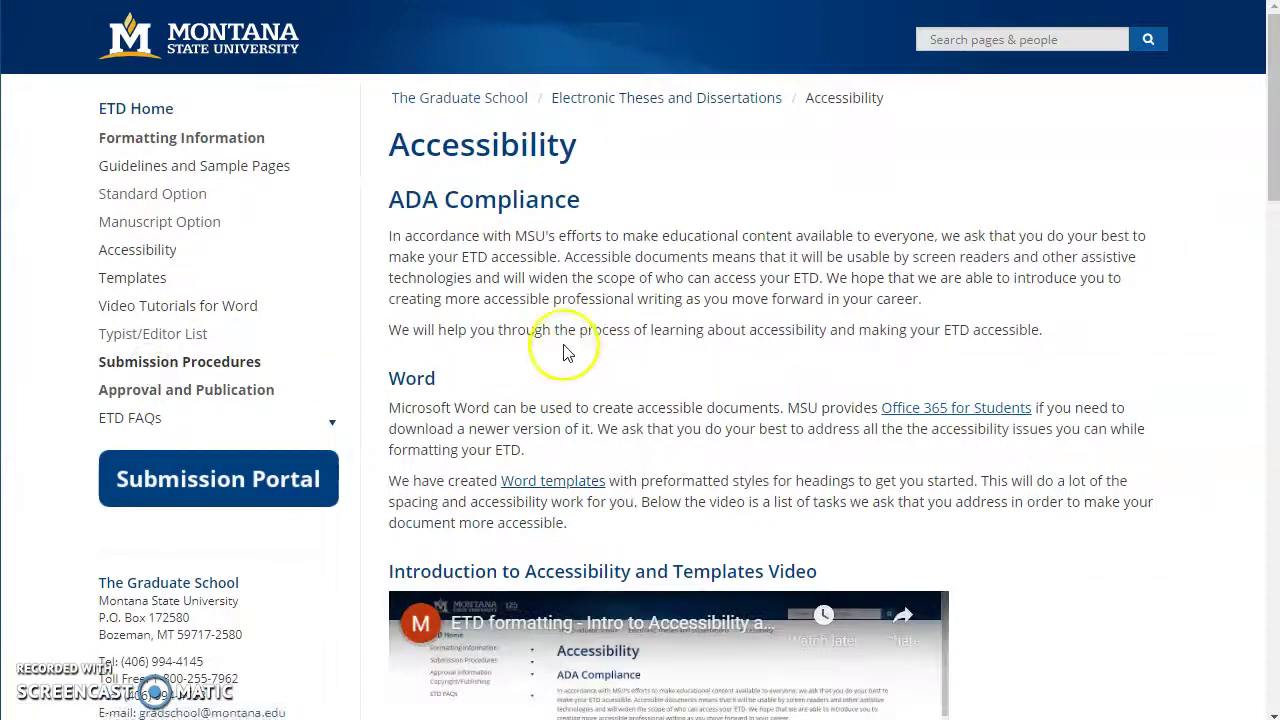
pyautogui.scroll(-7, 840, 335)
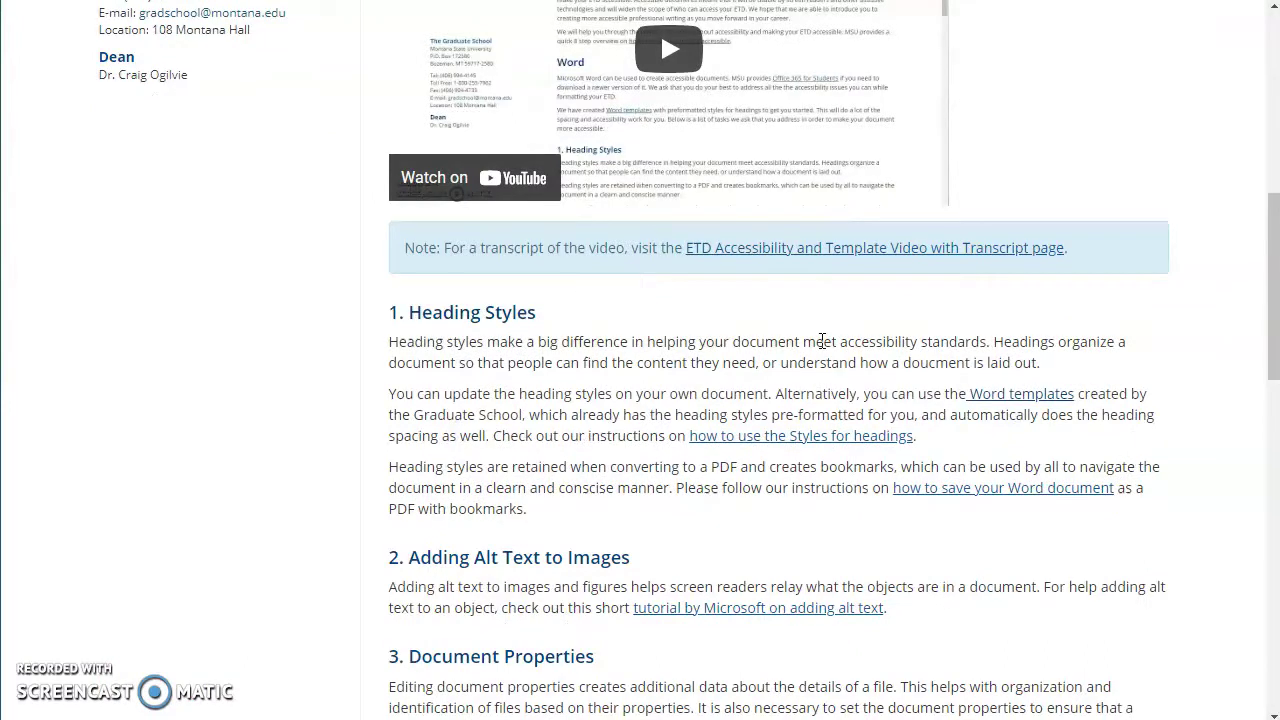
pyautogui.scroll(7, 822, 341)
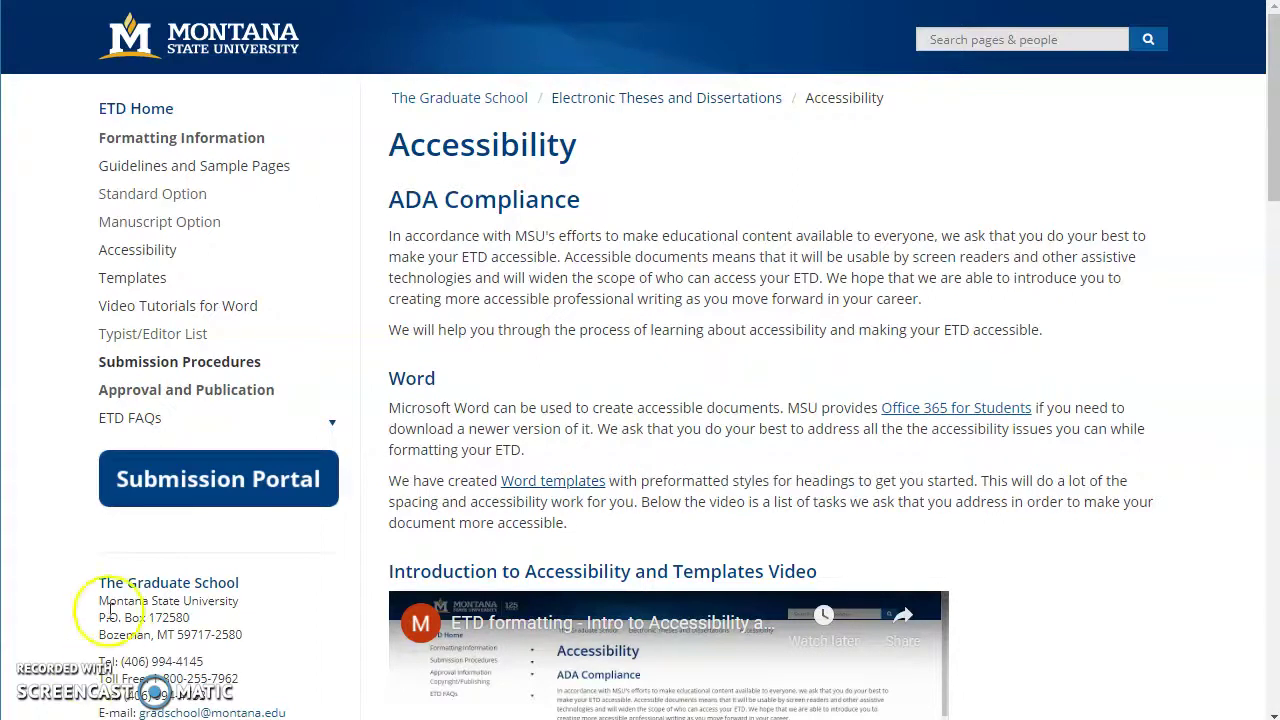
# - Open the ETD Templates page and scroll to the Microsoft Word template links
pyautogui.click(118, 285)
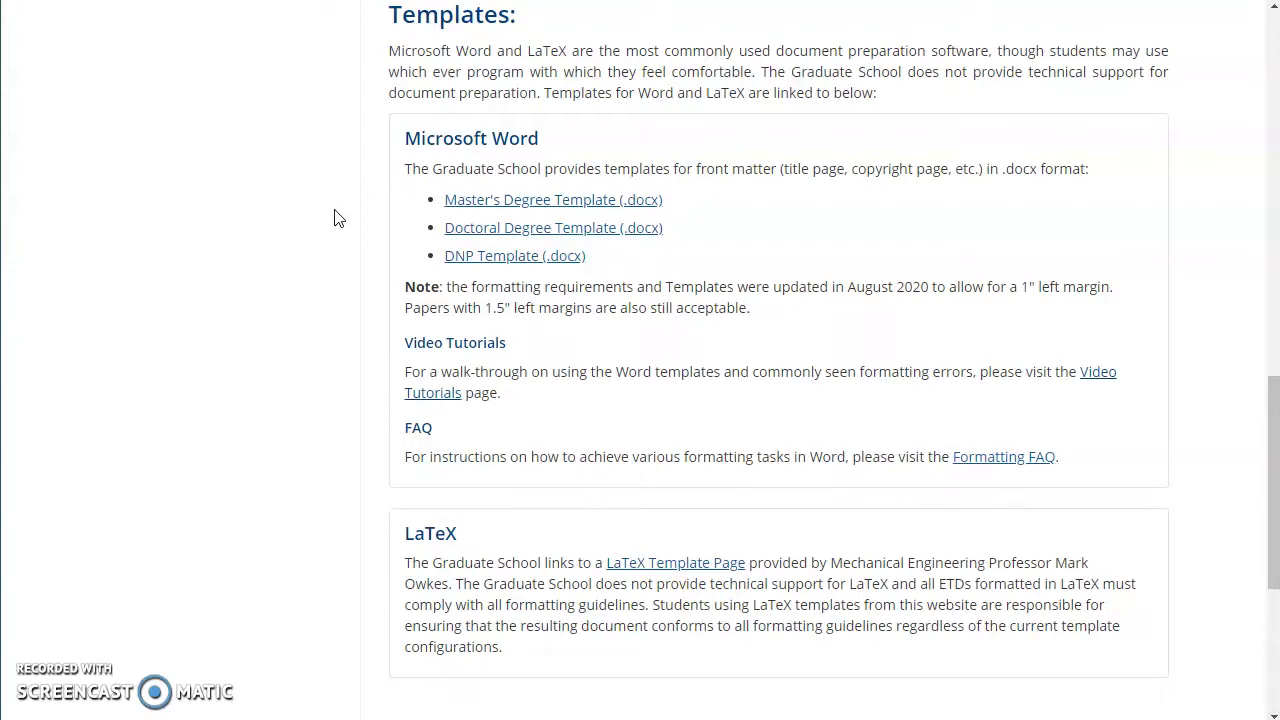
pyautogui.scroll(-2, 326, 280)
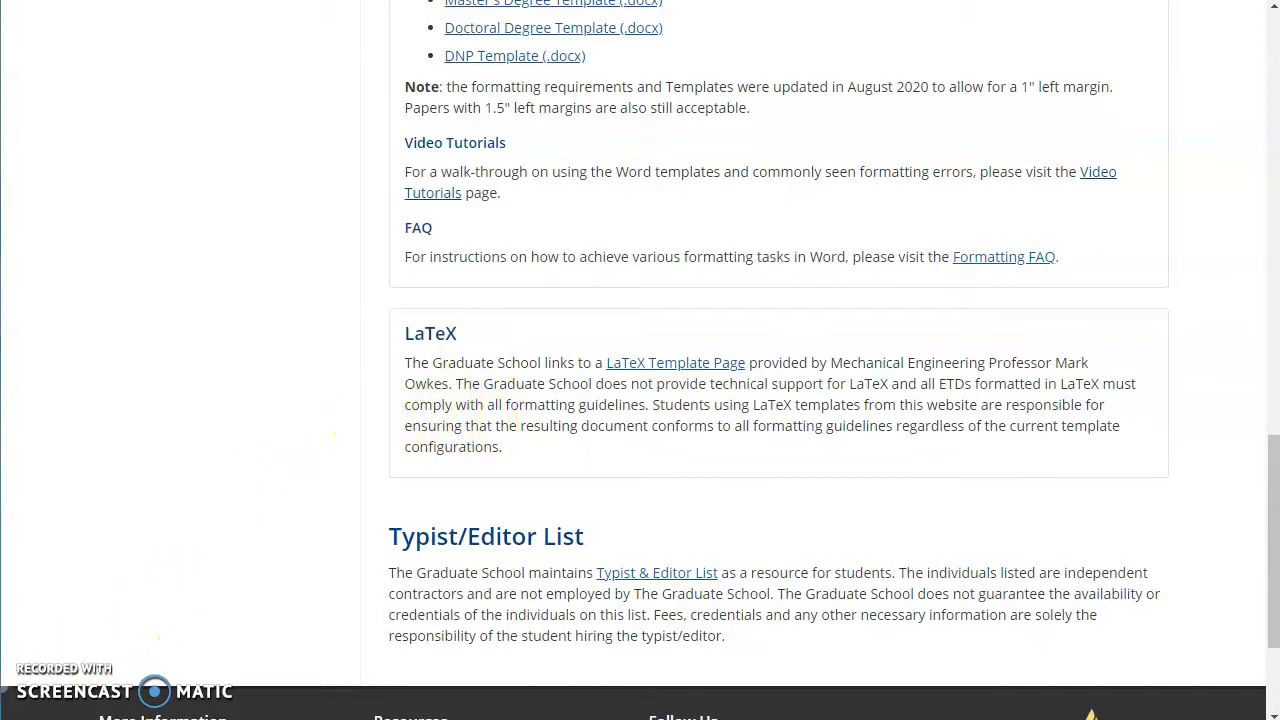
# - Nudge the template window left and scroll through Glossary and Abstract to Chapter One
pyautogui.moveTo(767, 23); pyautogui.dragTo(737, 23)
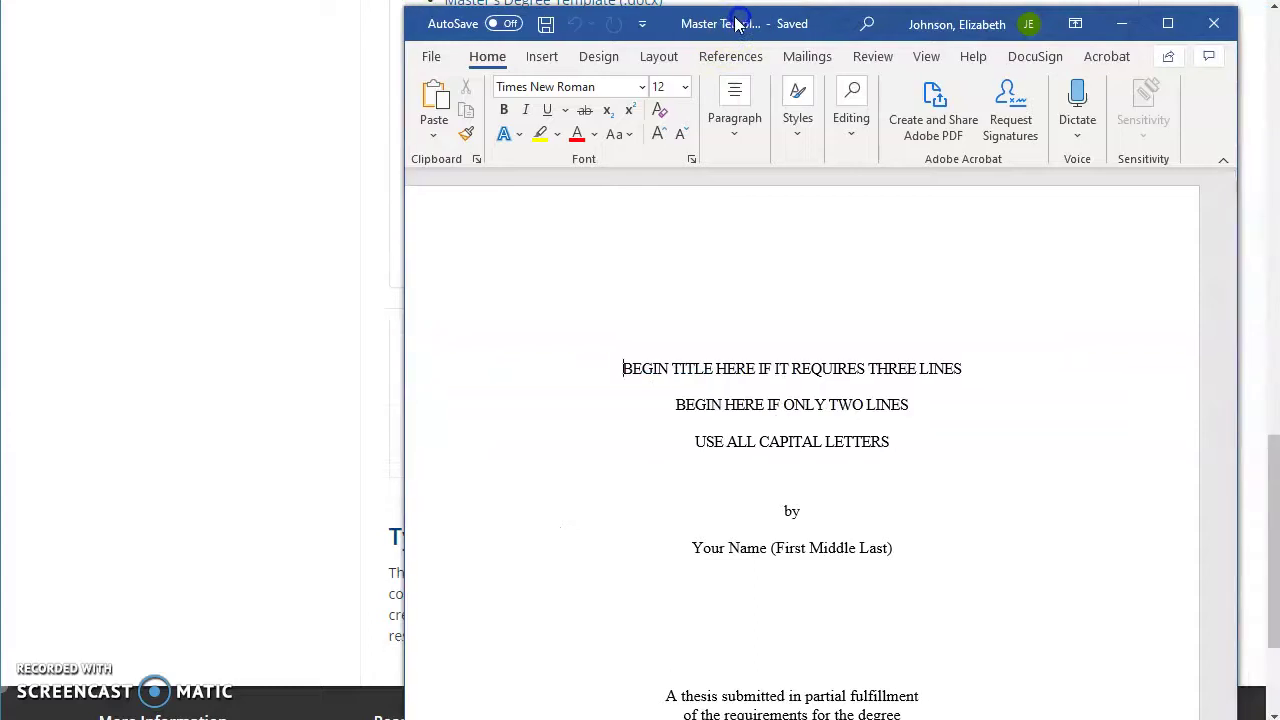
pyautogui.scroll(-10, 549, 525)
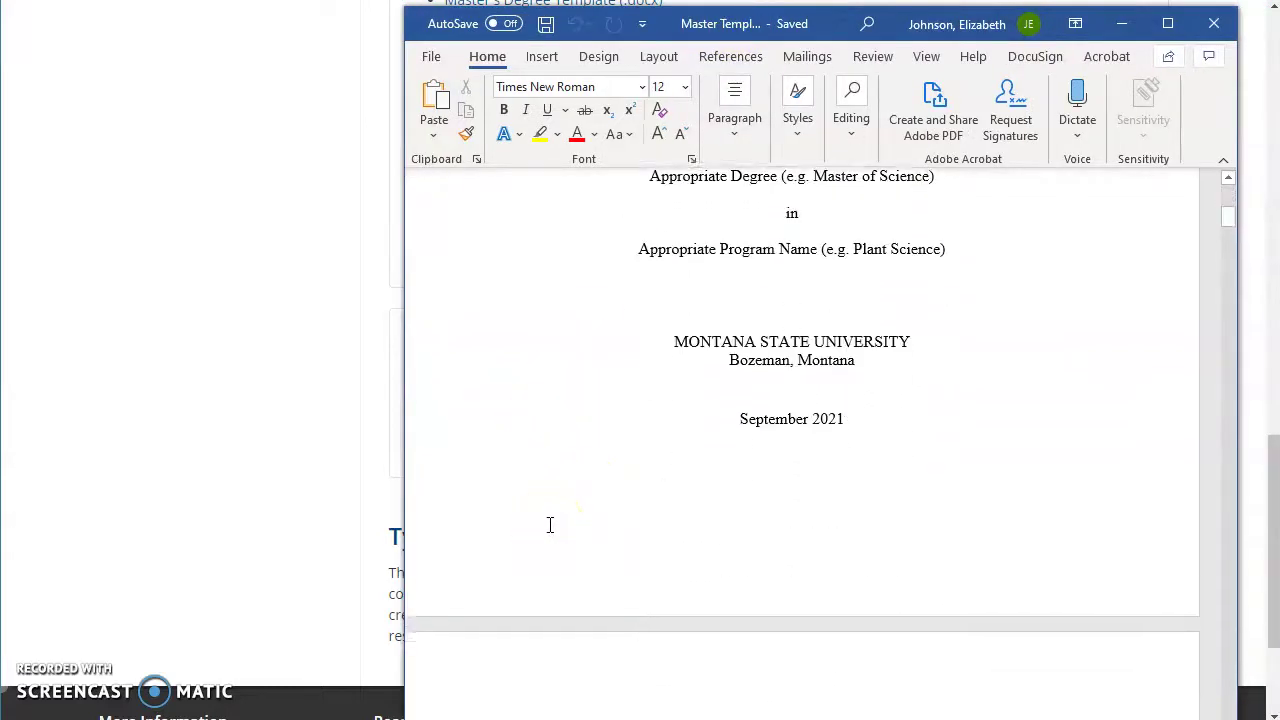
pyautogui.scroll(-10, 549, 525)
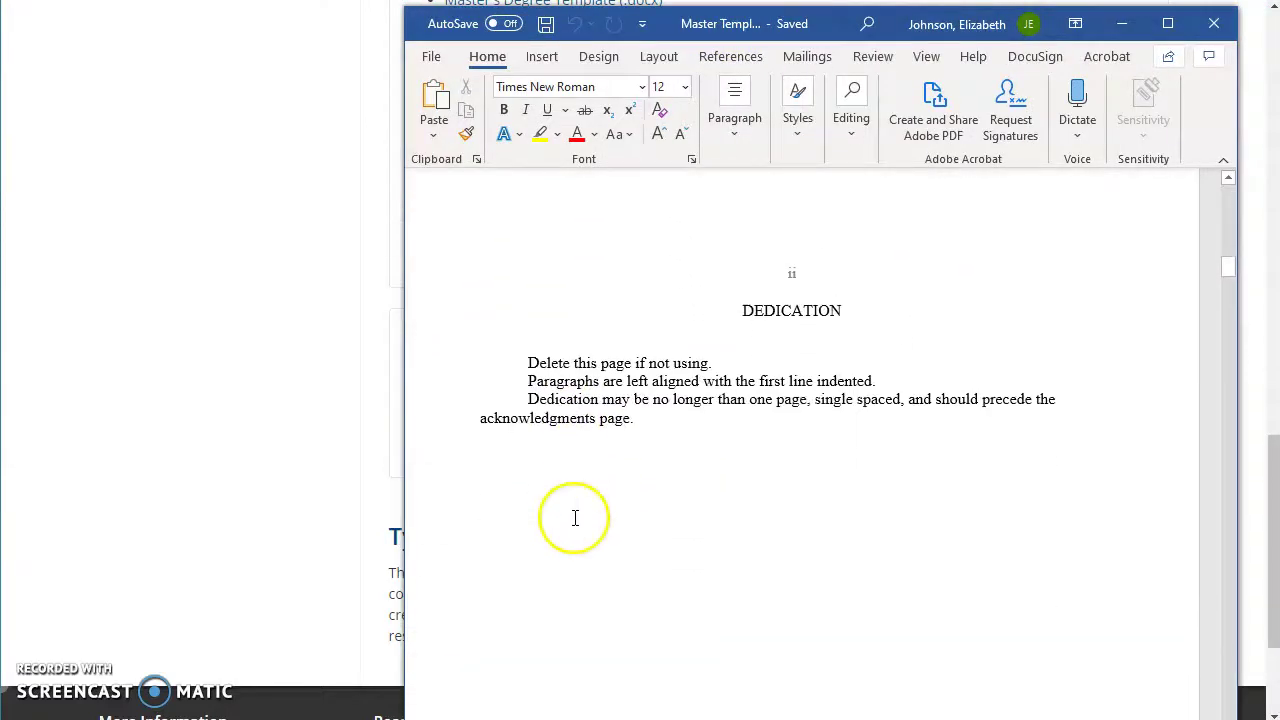
pyautogui.scroll(-10, 575, 517)
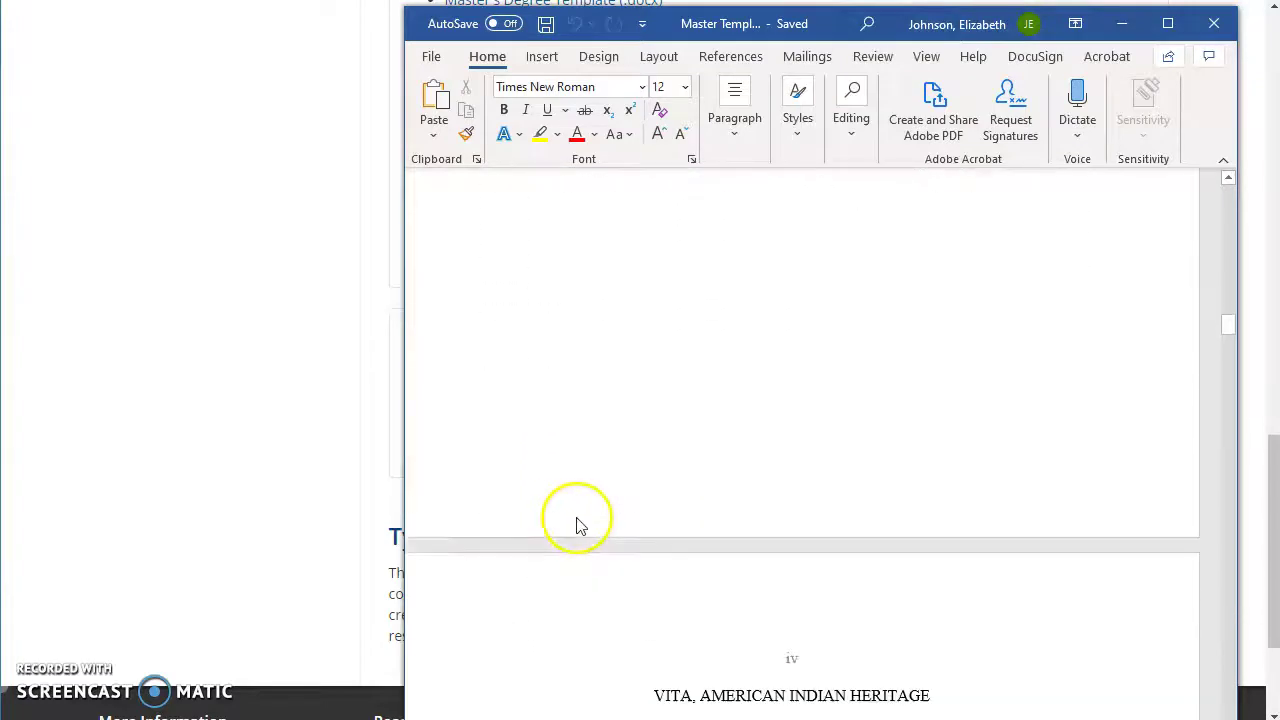
pyautogui.scroll(-10, 578, 525)
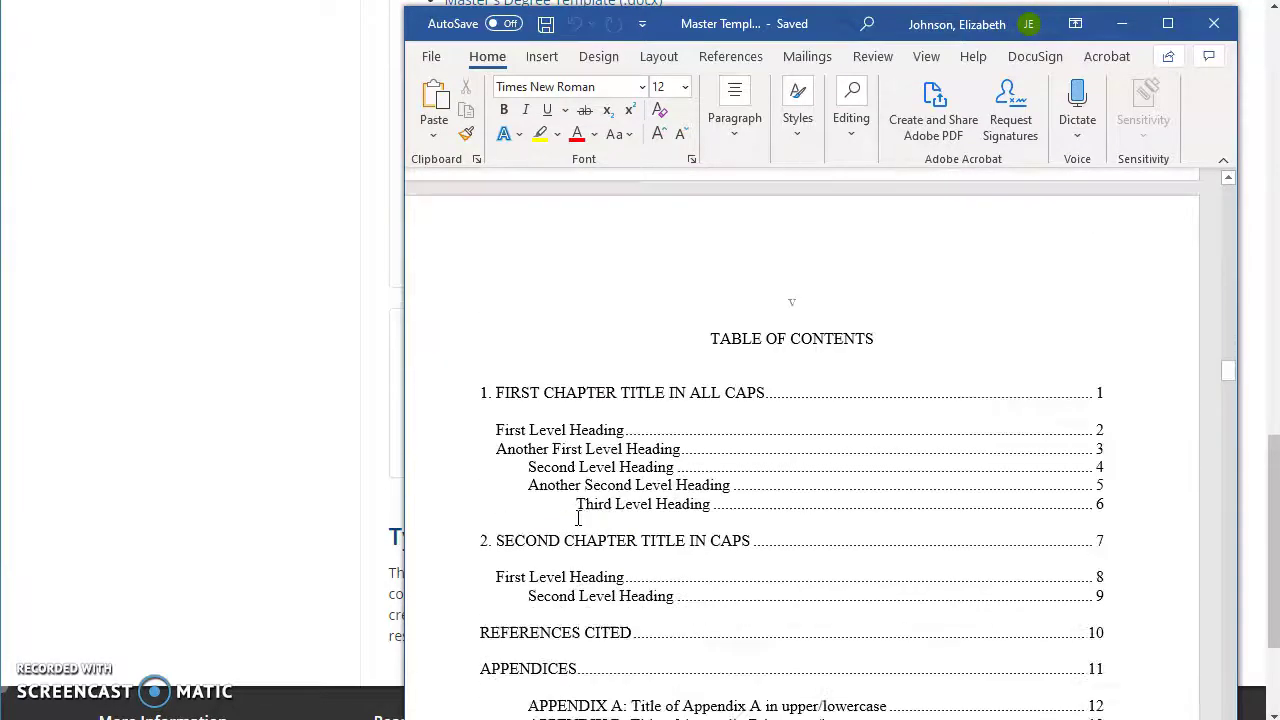
pyautogui.scroll(-10, 578, 518)
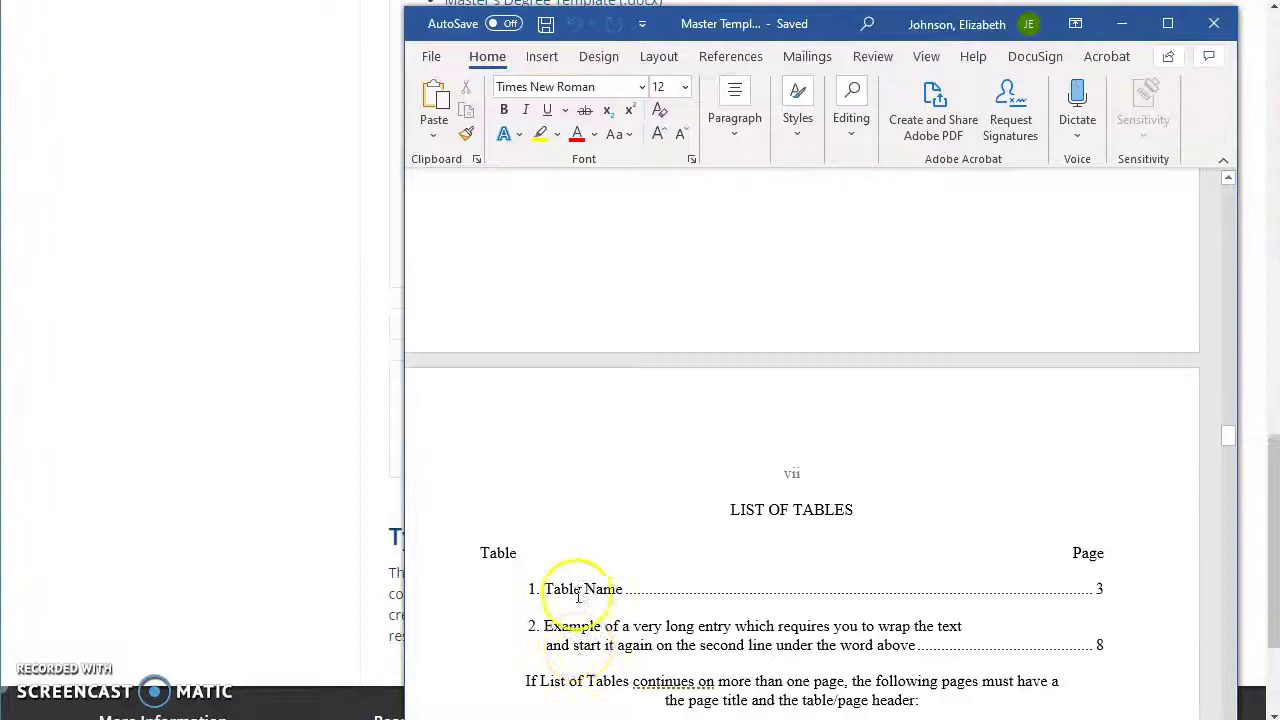
pyautogui.scroll(-10, 578, 595)
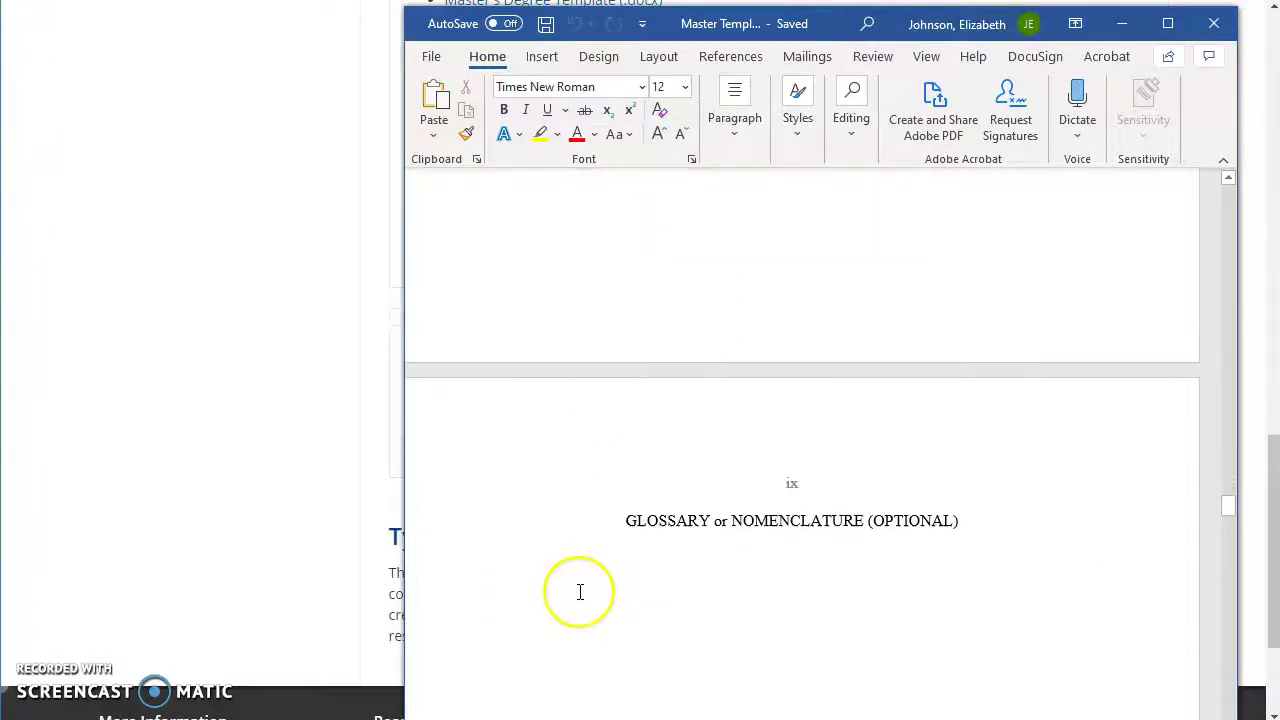
pyautogui.scroll(-10, 579, 591)
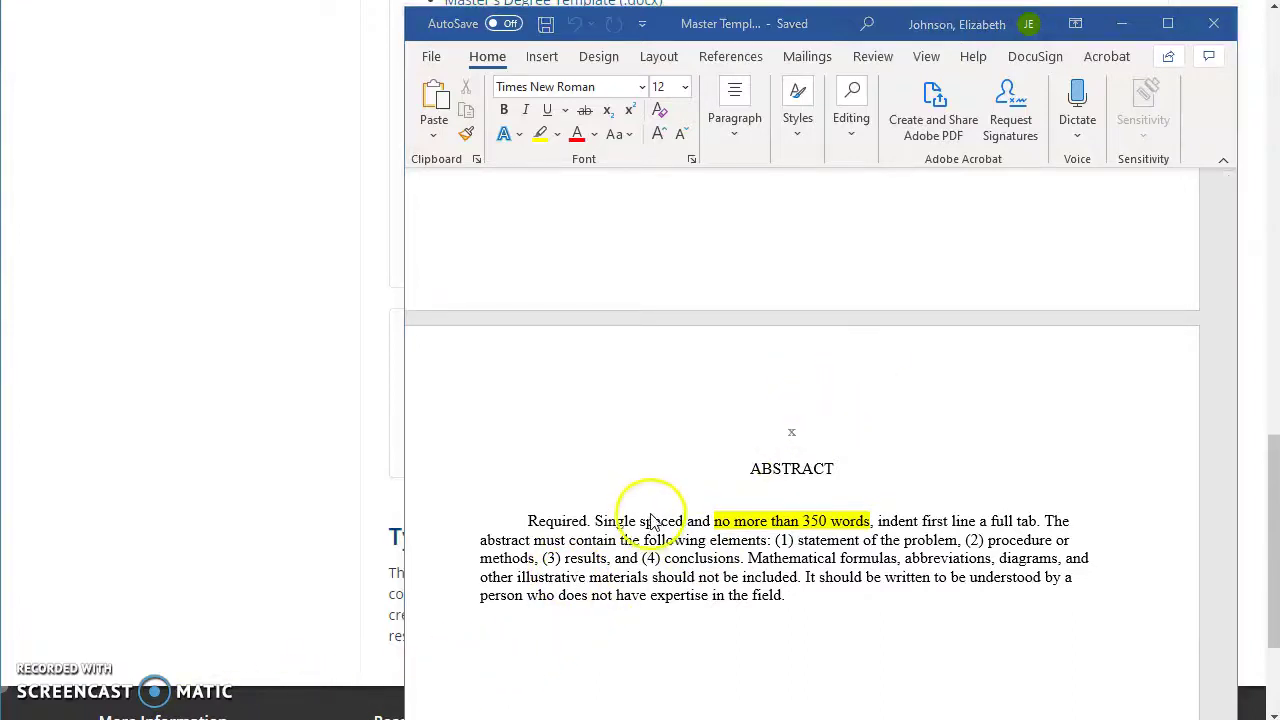
pyautogui.scroll(-10, 651, 454)
pyautogui.scroll(-5, 649, 450)
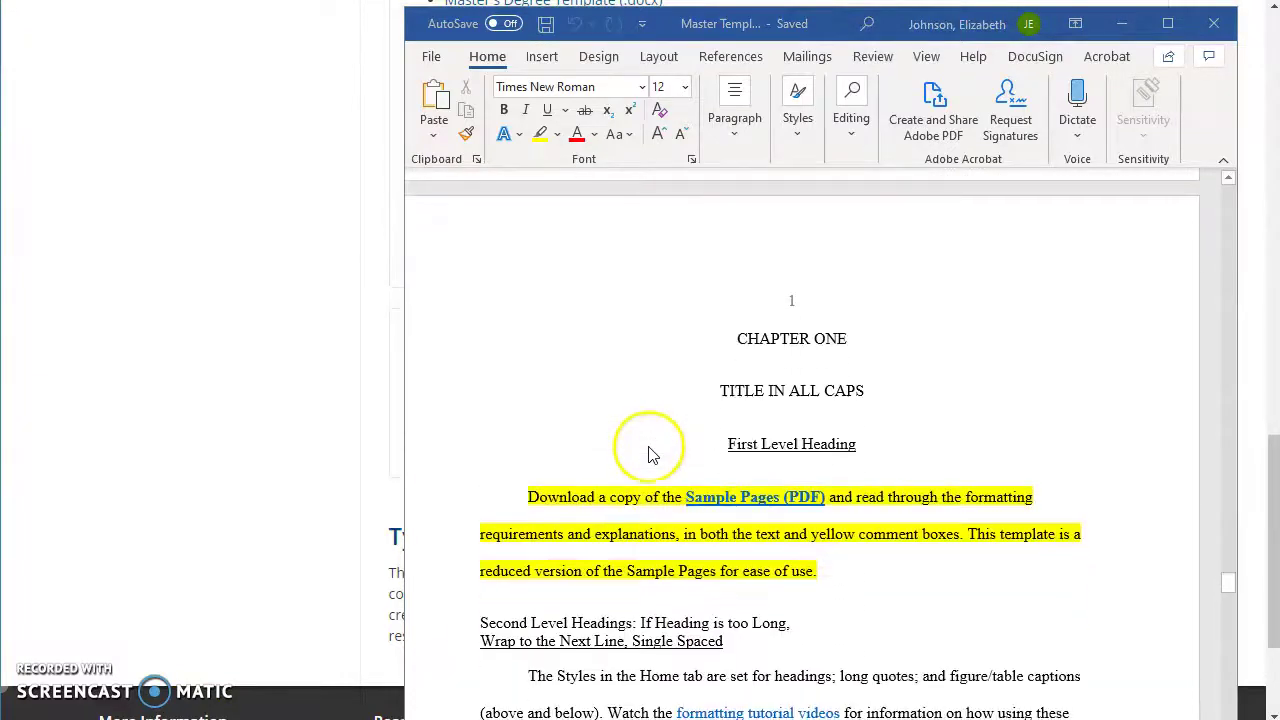
pyautogui.scroll(-1, 640, 436)
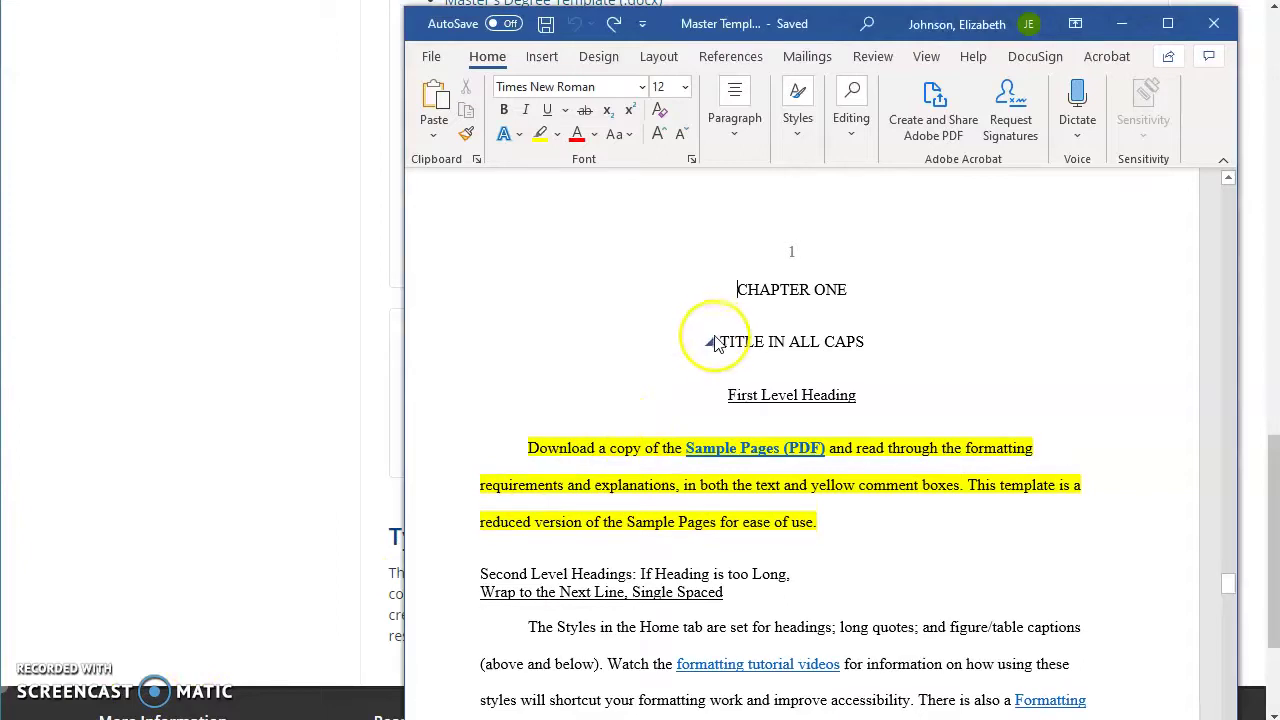
# - Delete the Chapter One placeholder text and get back to the template from the paper
pyautogui.moveTo(714, 337); pyautogui.dragTo(791, 520)
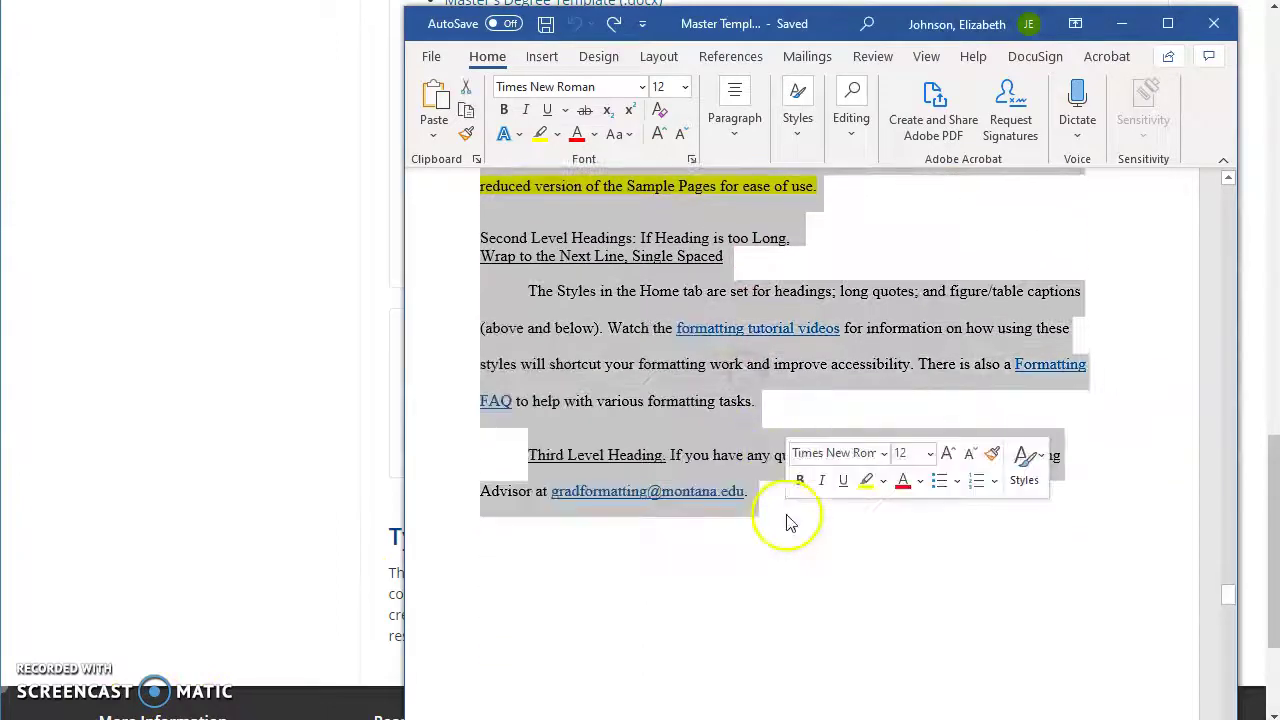
pyautogui.press('BackSpace')
pyautogui.hotkey('alt', 'Tab')
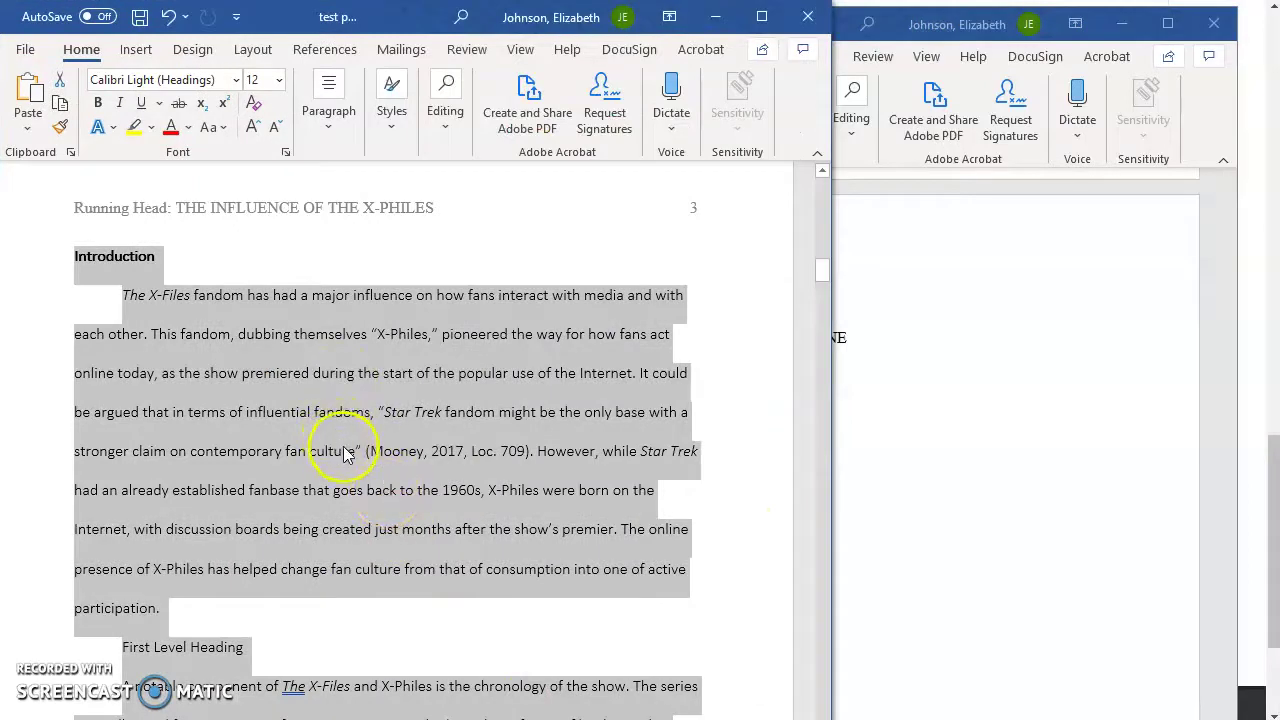
pyautogui.click(715, 16)
# - Paste the X-Files paper into Chapter One using Merge Formatting
pyautogui.click(572, 392)
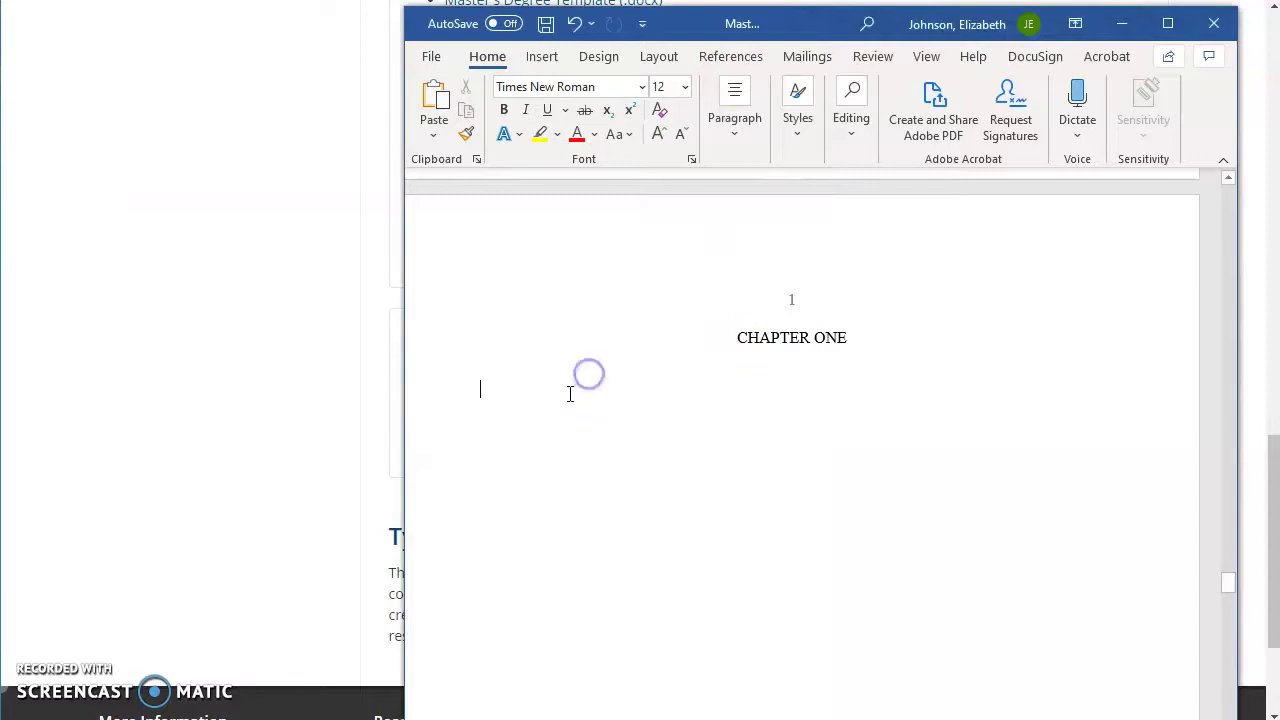
pyautogui.hotkey('ctrl', 'z')
pyautogui.scroll(-5, 903, 606)
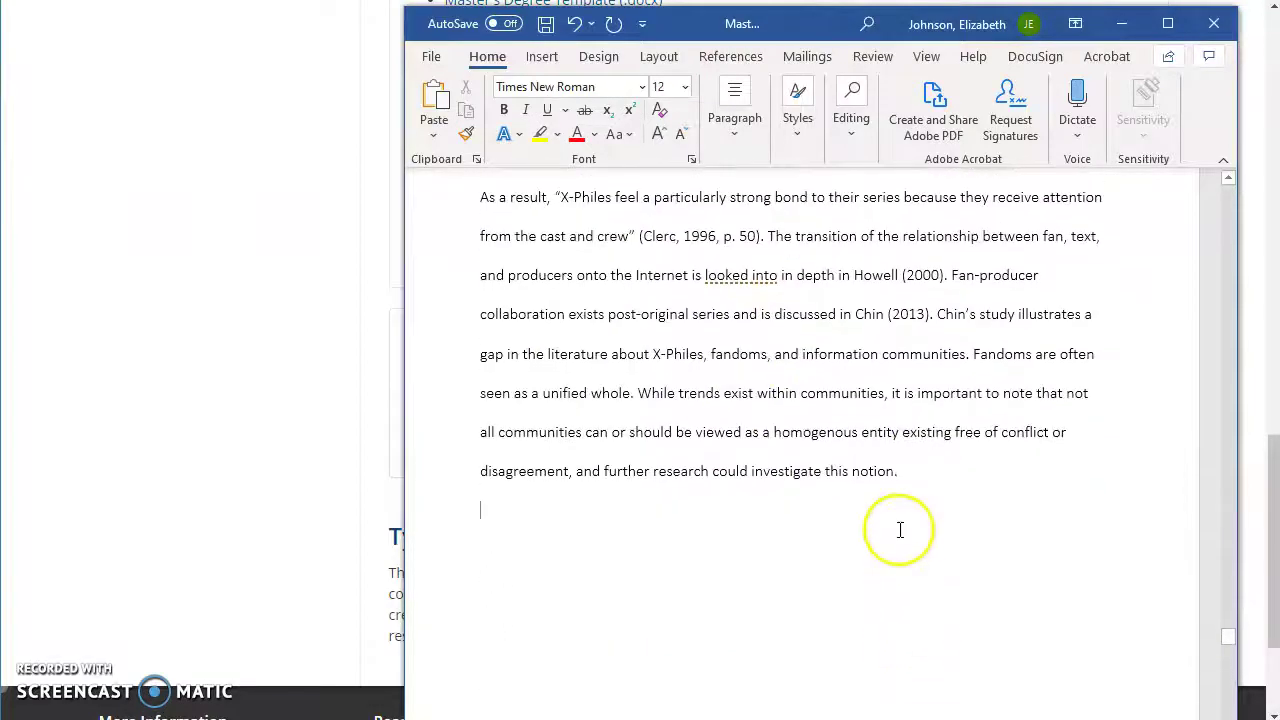
pyautogui.click(920, 497)
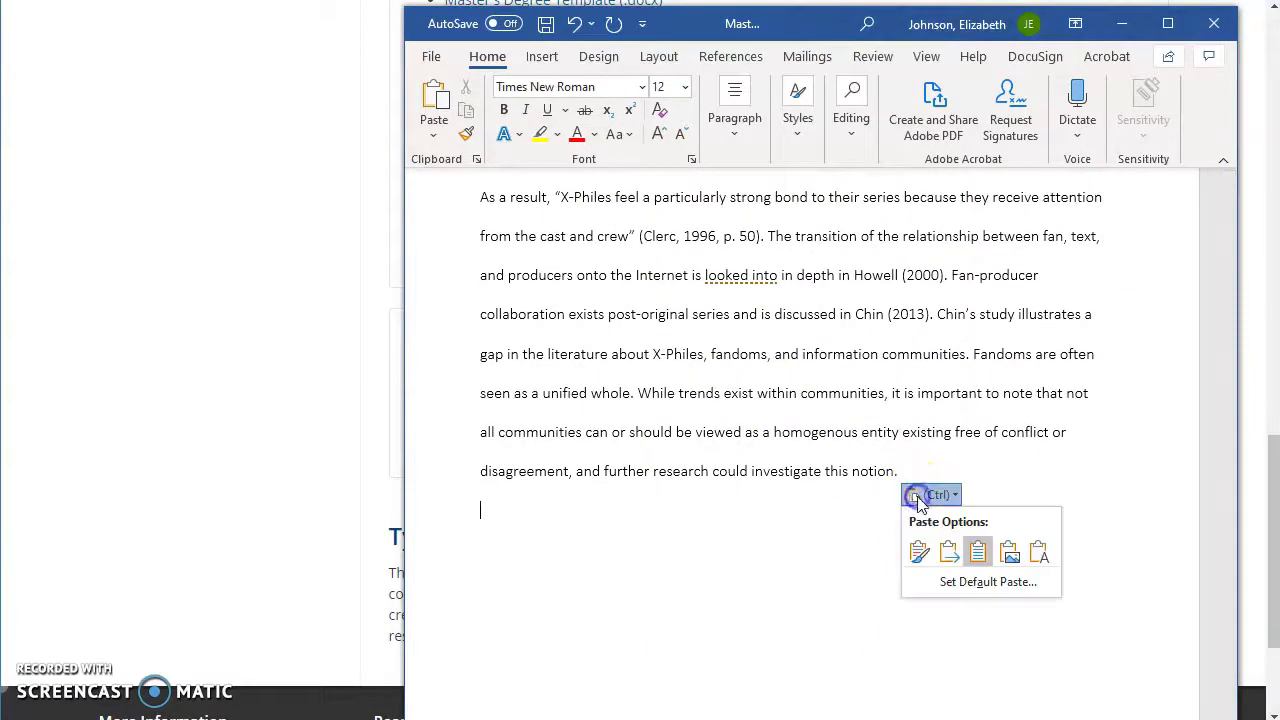
pyautogui.click(949, 552)
pyautogui.scroll(3, 911, 543)
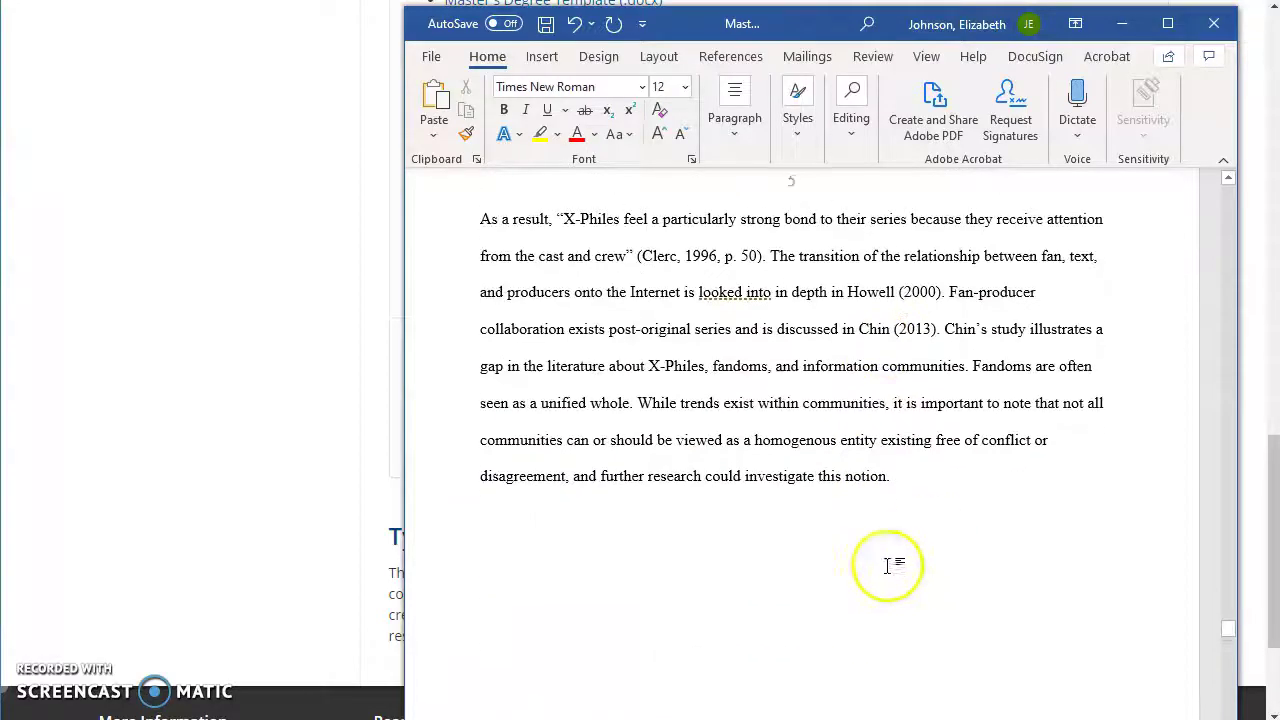
pyautogui.moveTo(657, 697); pyautogui.dragTo(598, 563)
pyautogui.scroll(7, 600, 563)
pyautogui.scroll(15, 598, 561)
pyautogui.scroll(10, 571, 414)
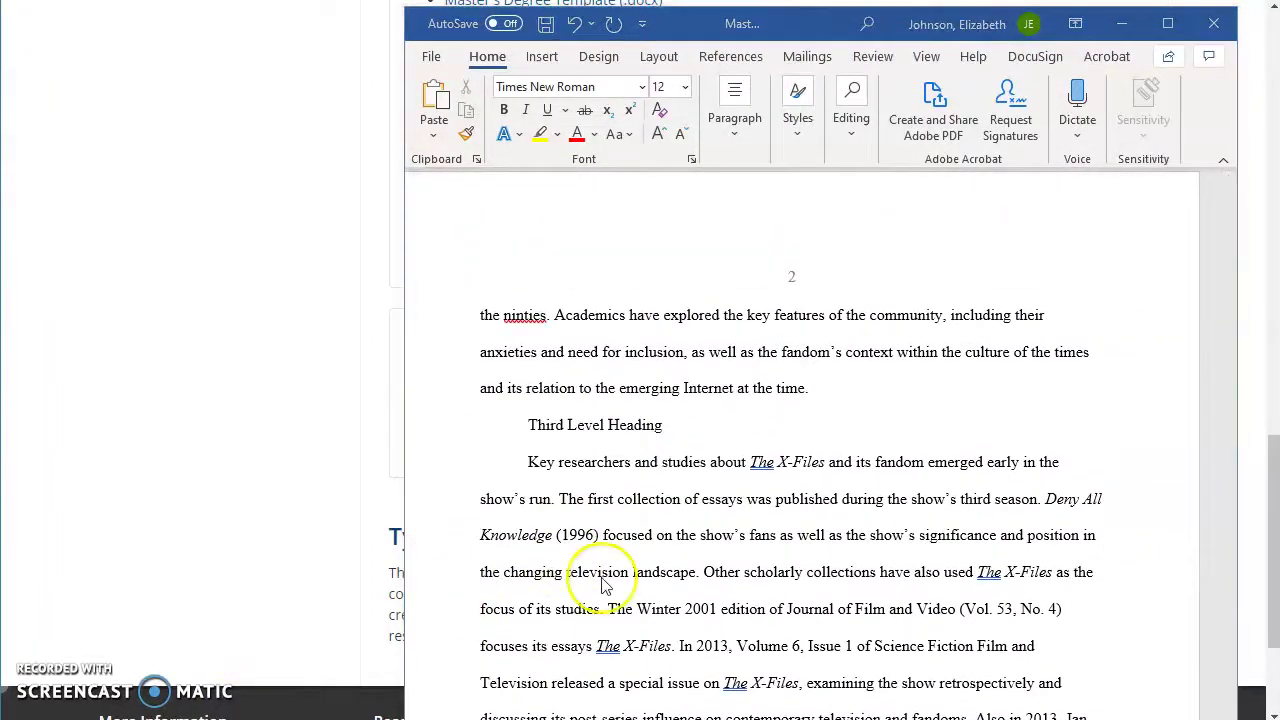
pyautogui.scroll(7, 606, 586)
pyautogui.scroll(5, 612, 575)
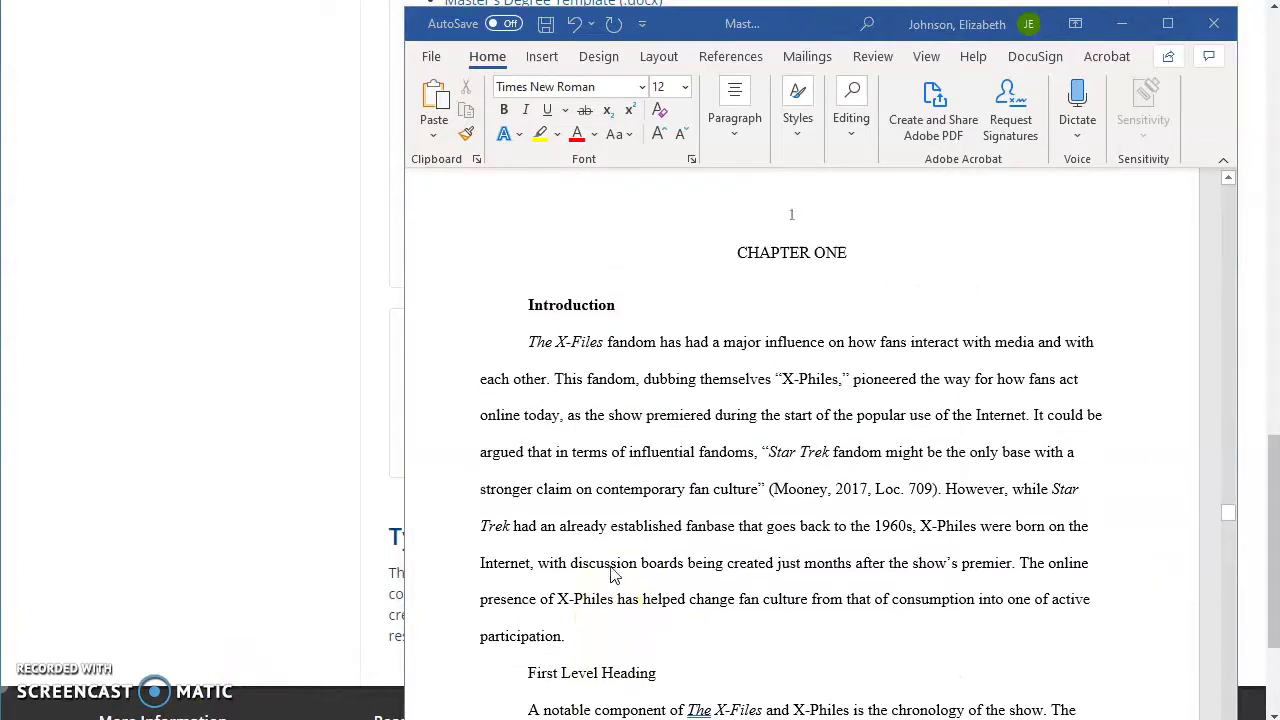
# - Give the Introduction heading the Ch title style in UPPERCASE
pyautogui.click(585, 315)
pyautogui.doubleClick(585, 315)
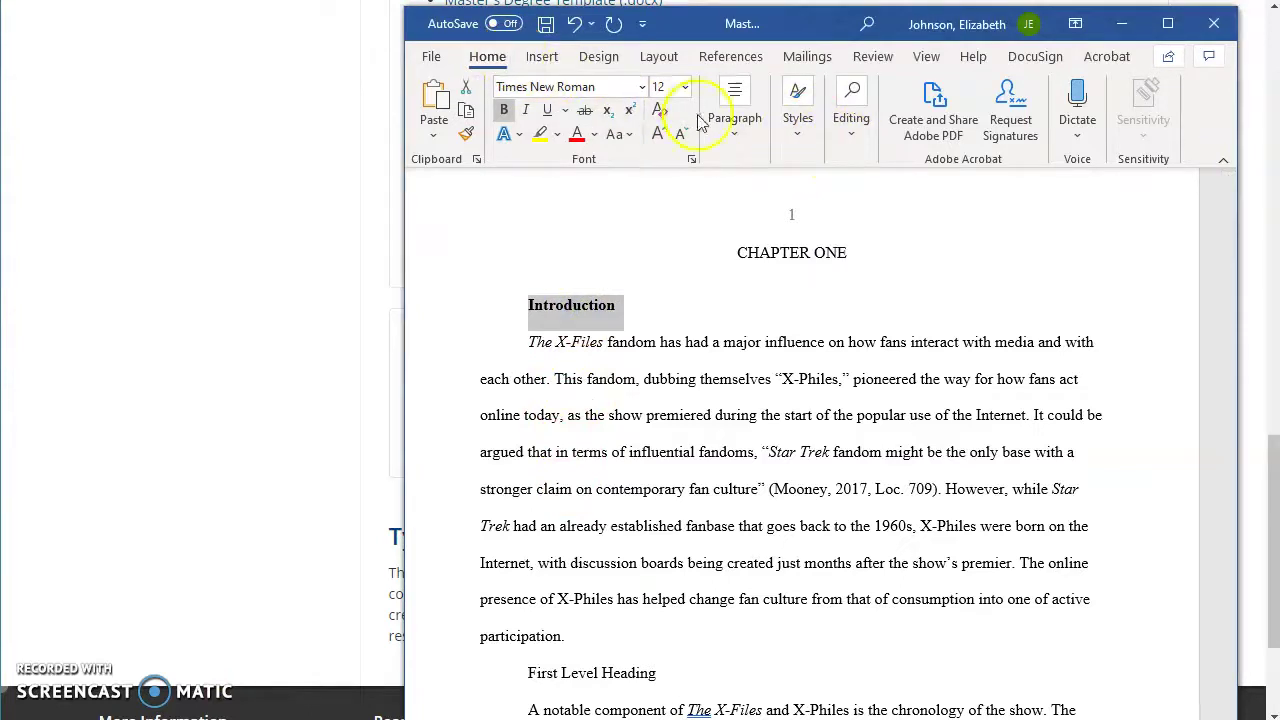
pyautogui.click(786, 129)
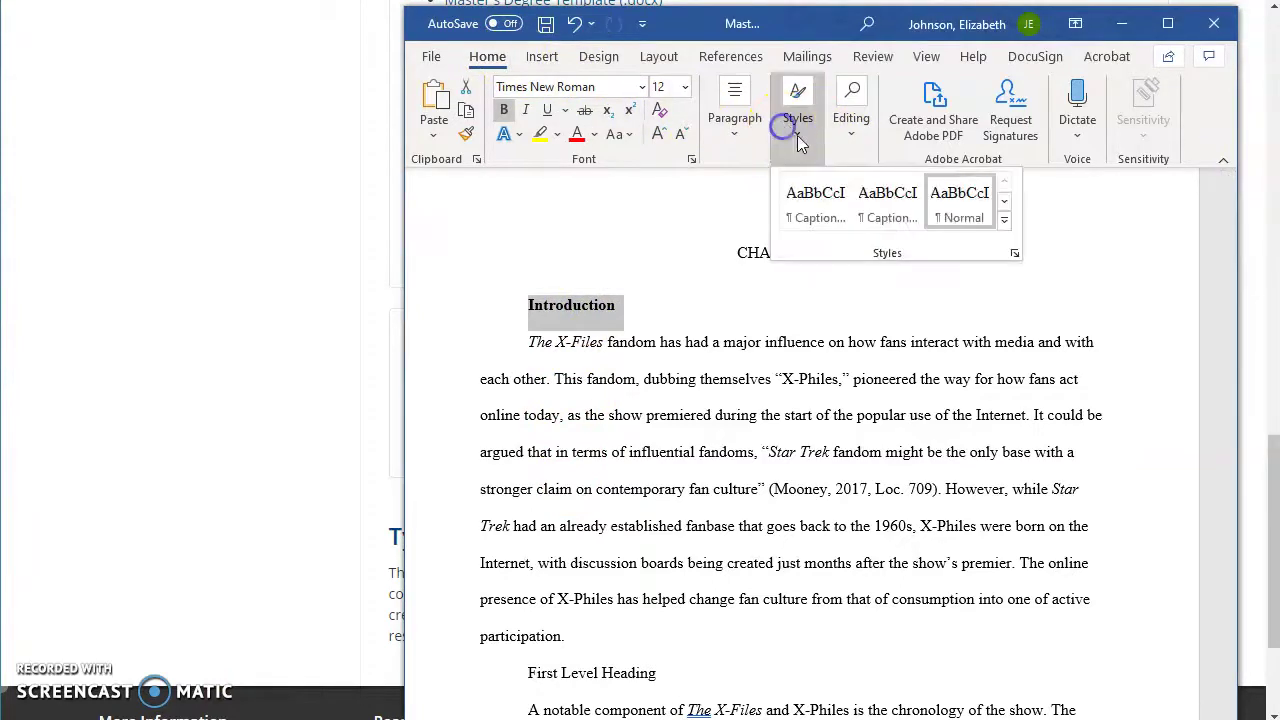
pyautogui.click(1004, 200)
pyautogui.click(872, 205)
pyautogui.click(872, 207)
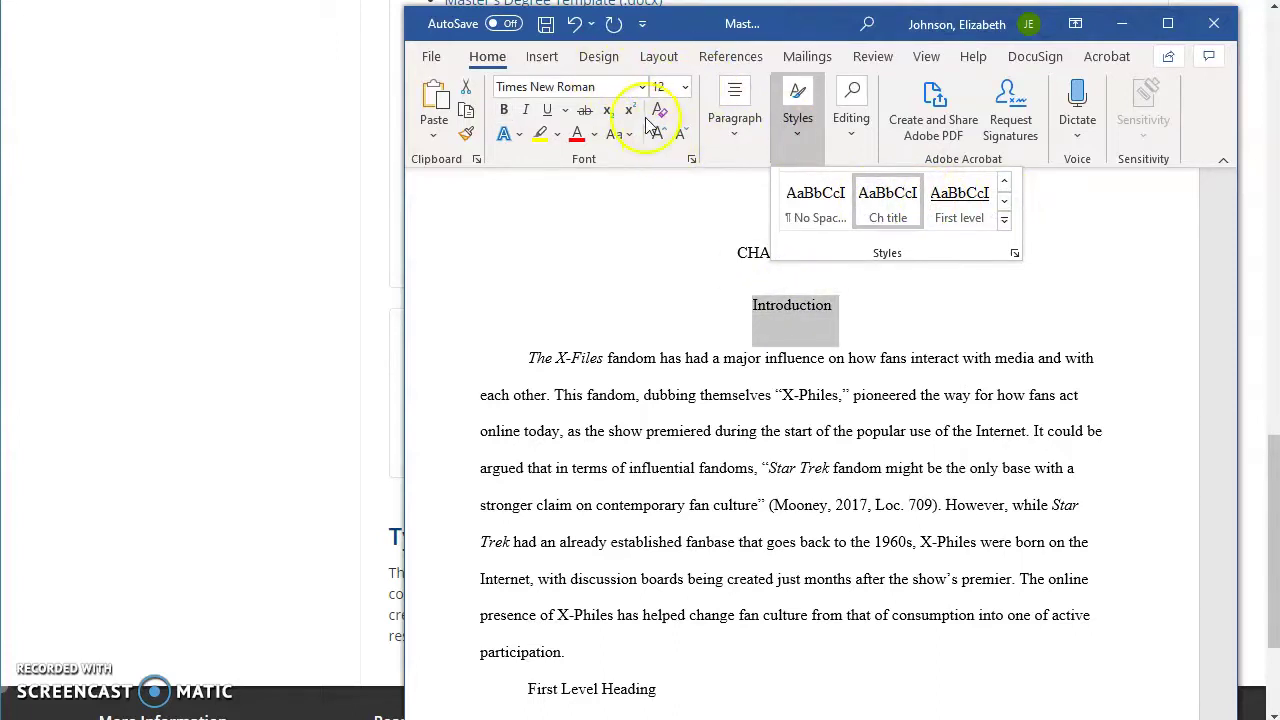
pyautogui.click(614, 134)
pyautogui.click(645, 218)
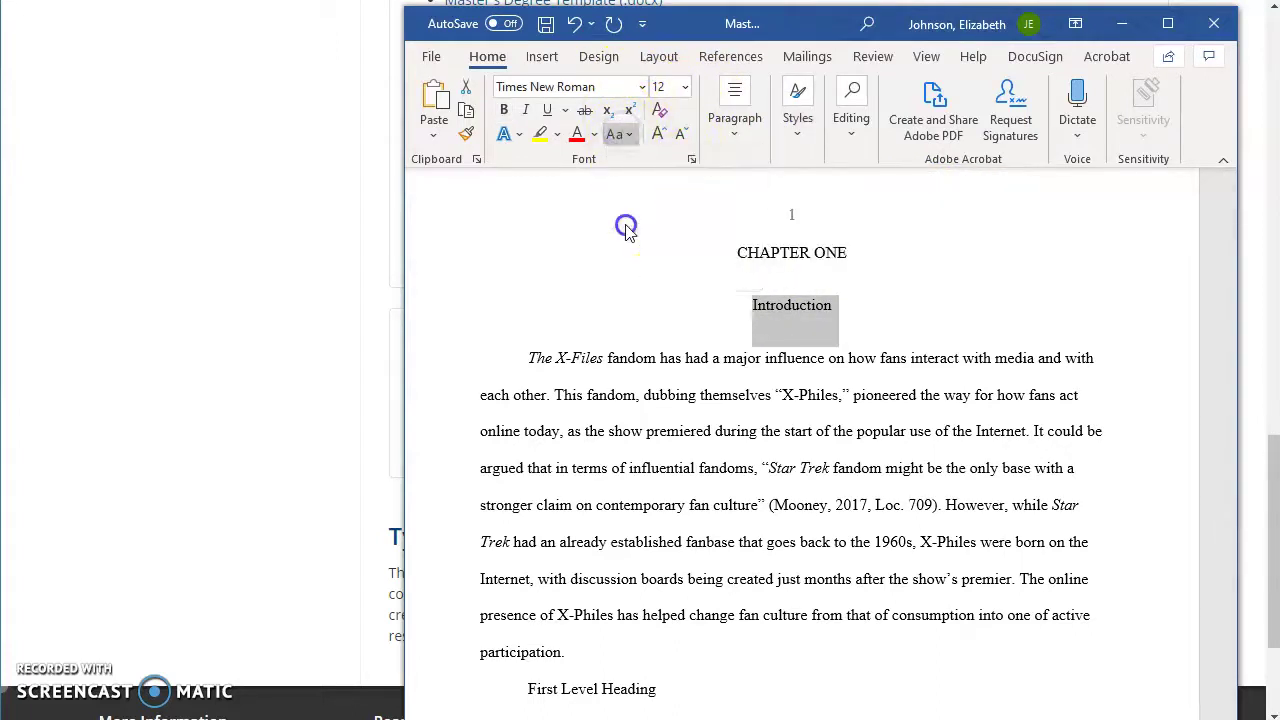
pyautogui.click(799, 133)
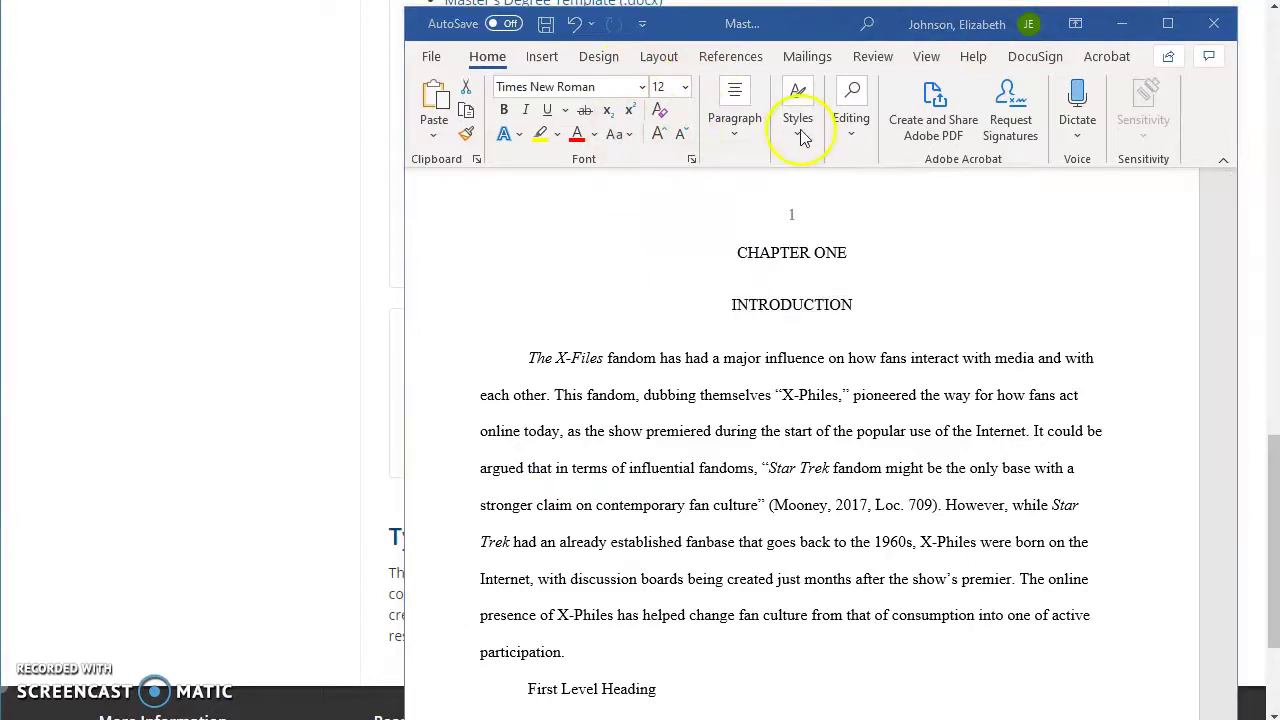
pyautogui.click(802, 138)
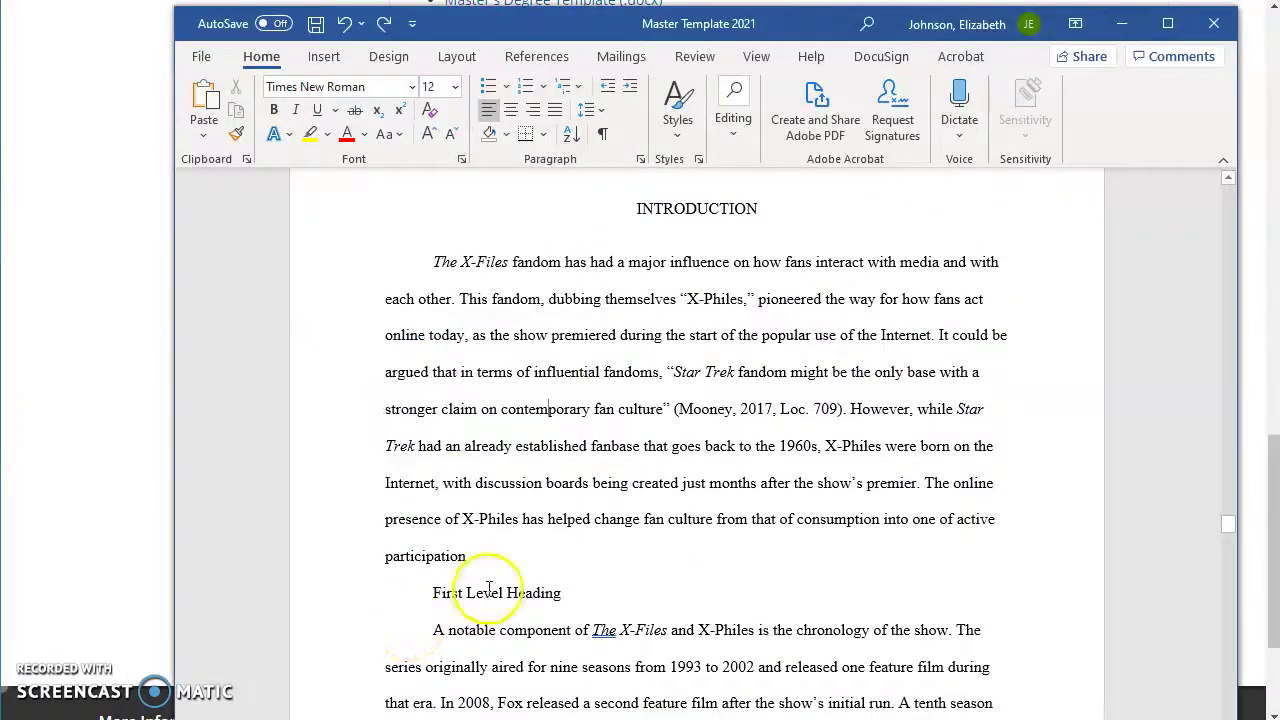
# - Apply the First level and Second level styles to their heading lines
pyautogui.tripleClick(480, 592)
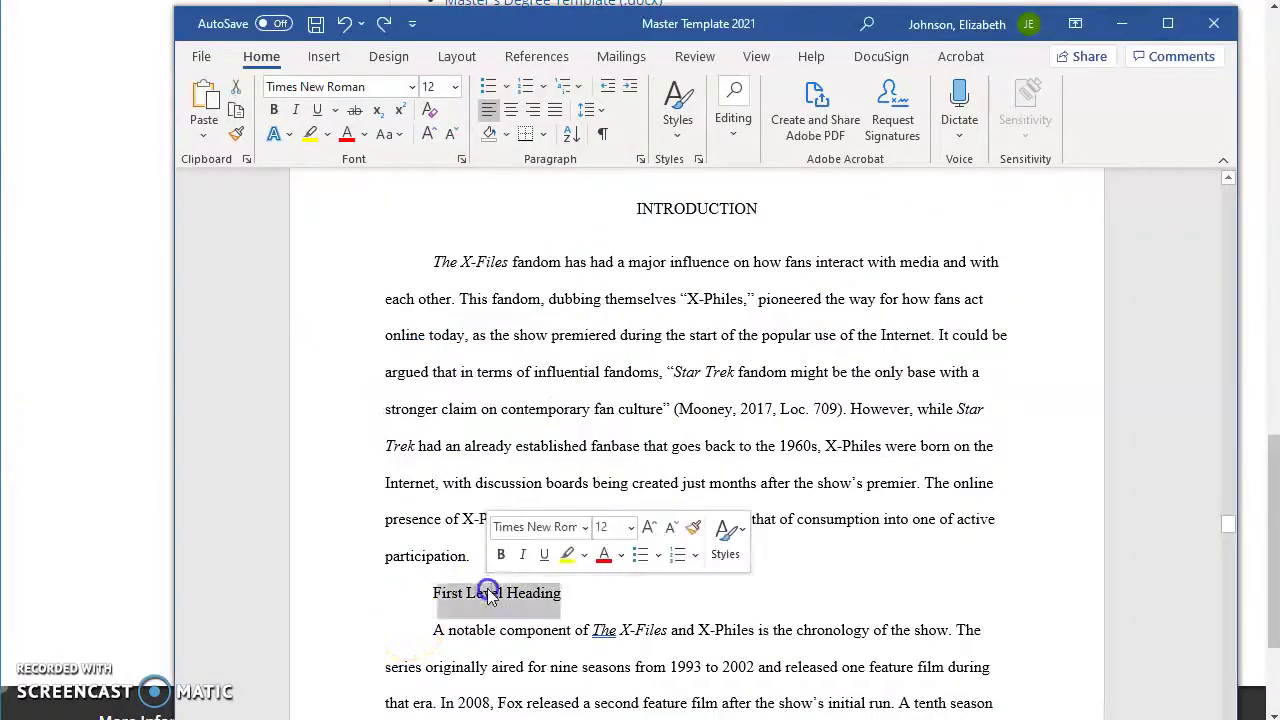
pyautogui.click(677, 108)
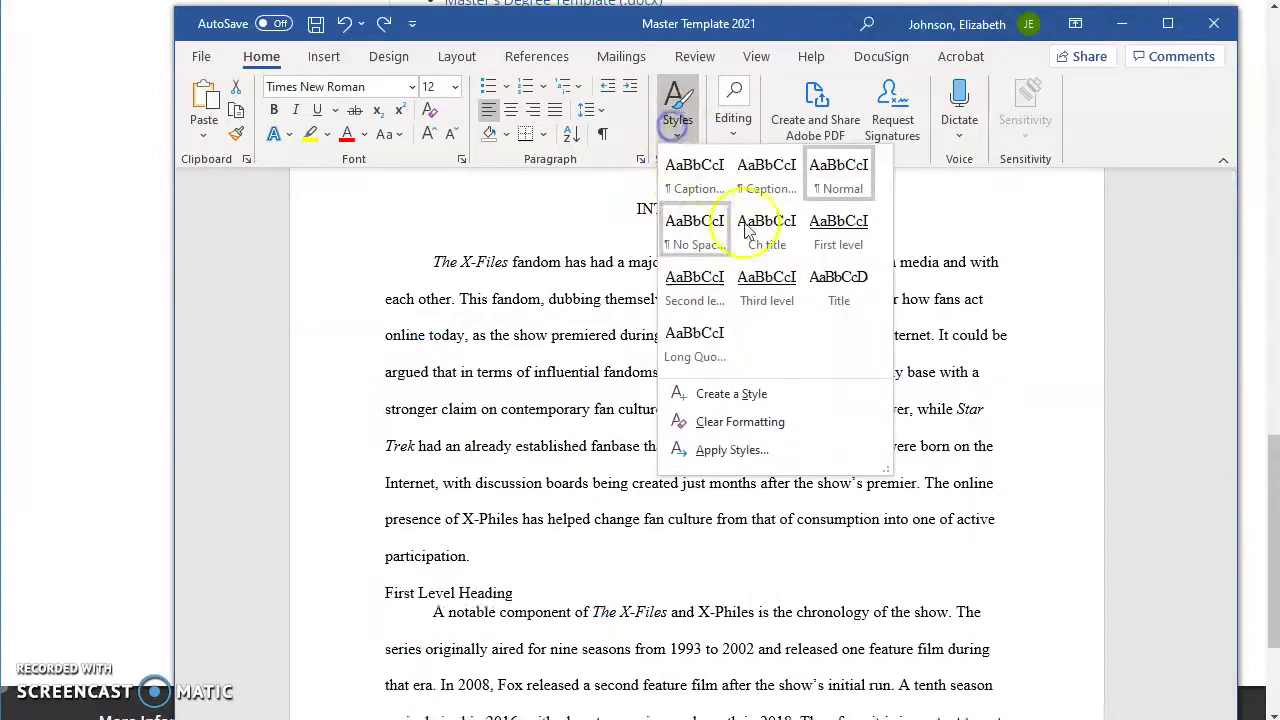
pyautogui.click(848, 235)
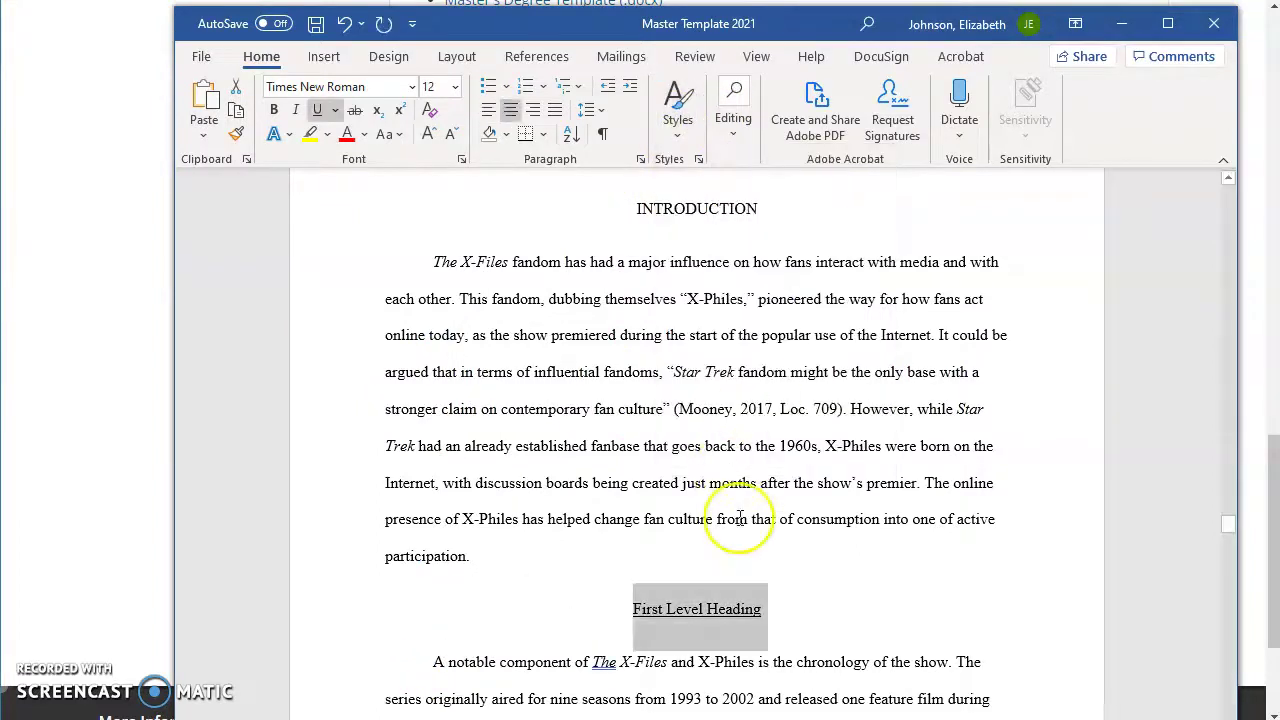
pyautogui.scroll(-2, 714, 480)
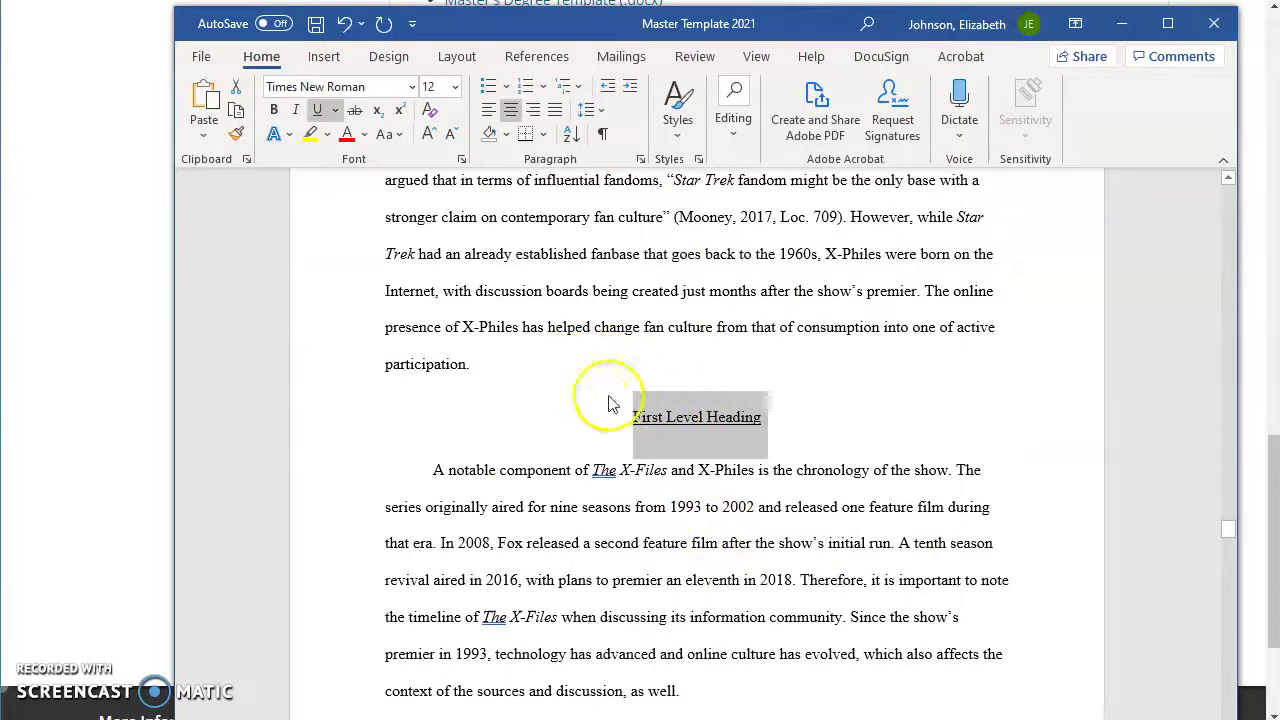
pyautogui.scroll(-5, 563, 543)
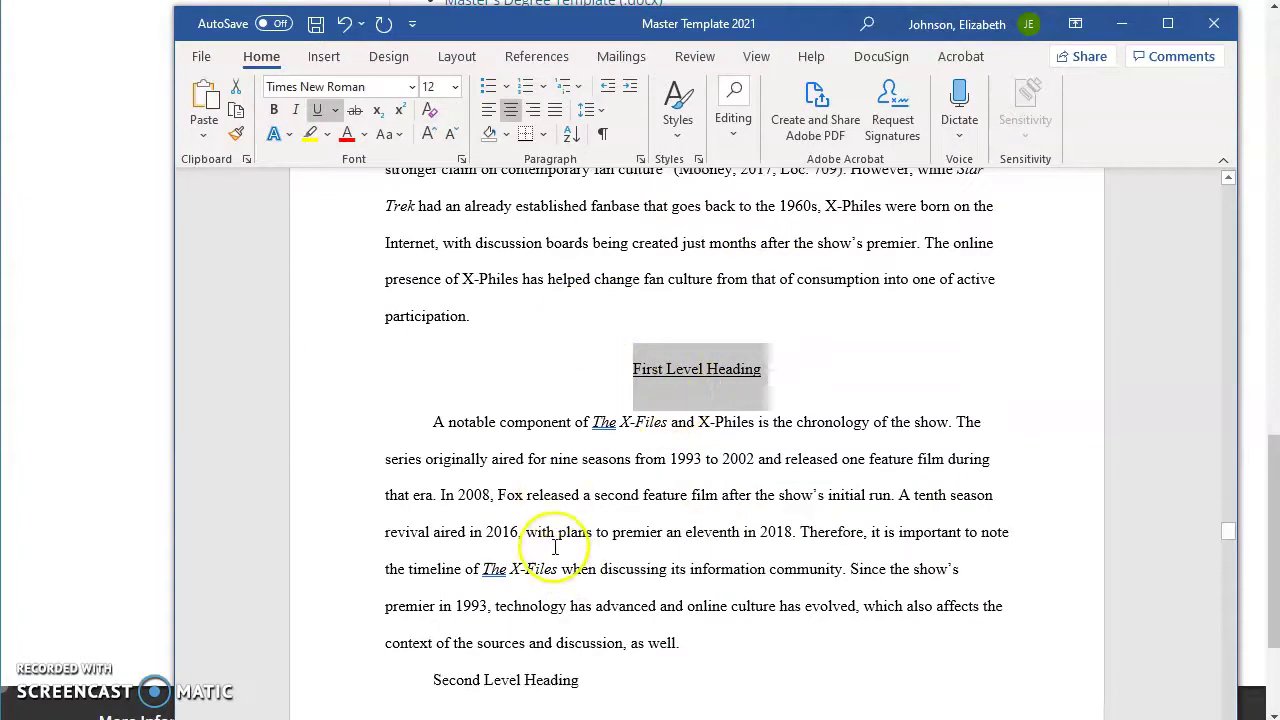
pyautogui.tripleClick(466, 294)
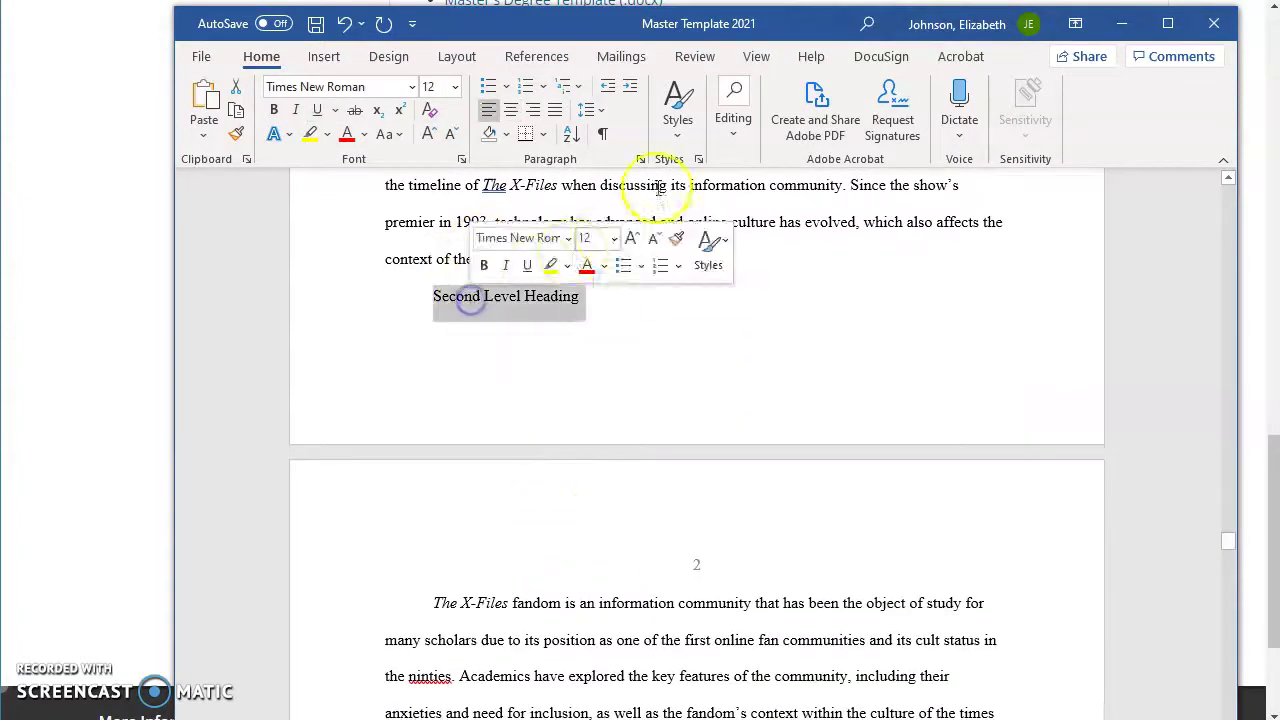
pyautogui.click(688, 130)
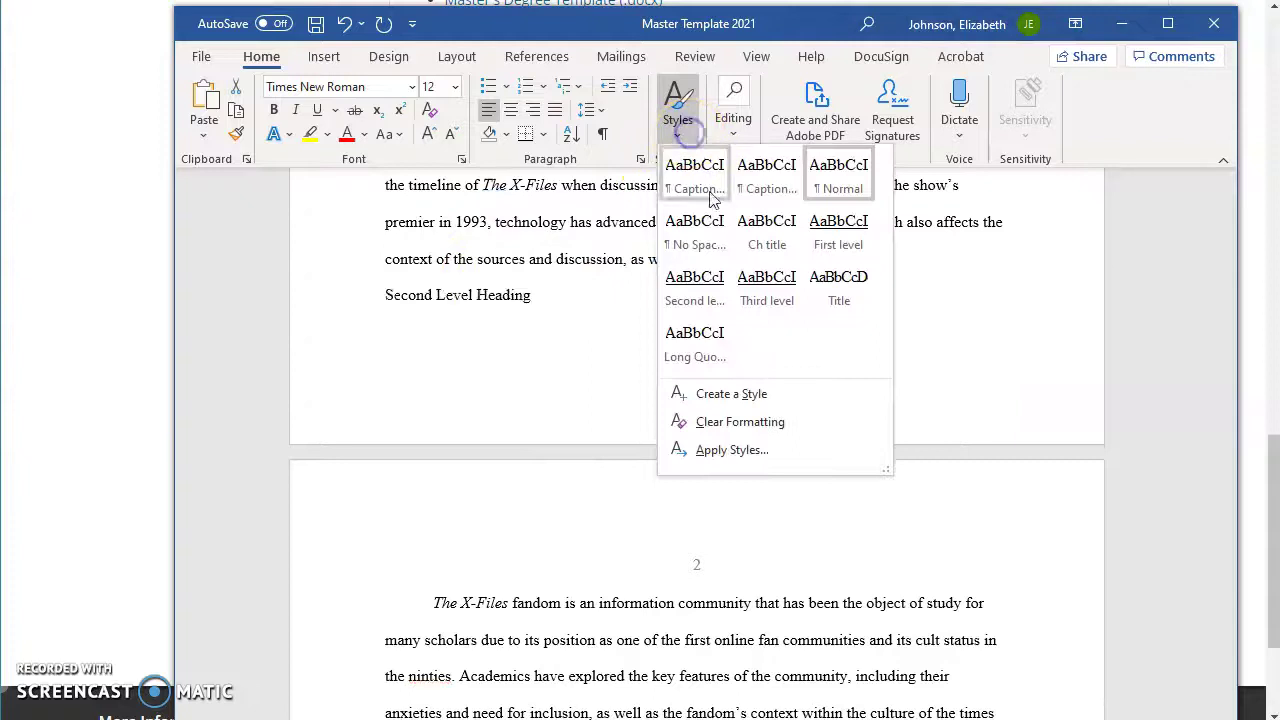
pyautogui.click(692, 285)
pyautogui.scroll(-2, 685, 300)
pyautogui.scroll(-2, 685, 300)
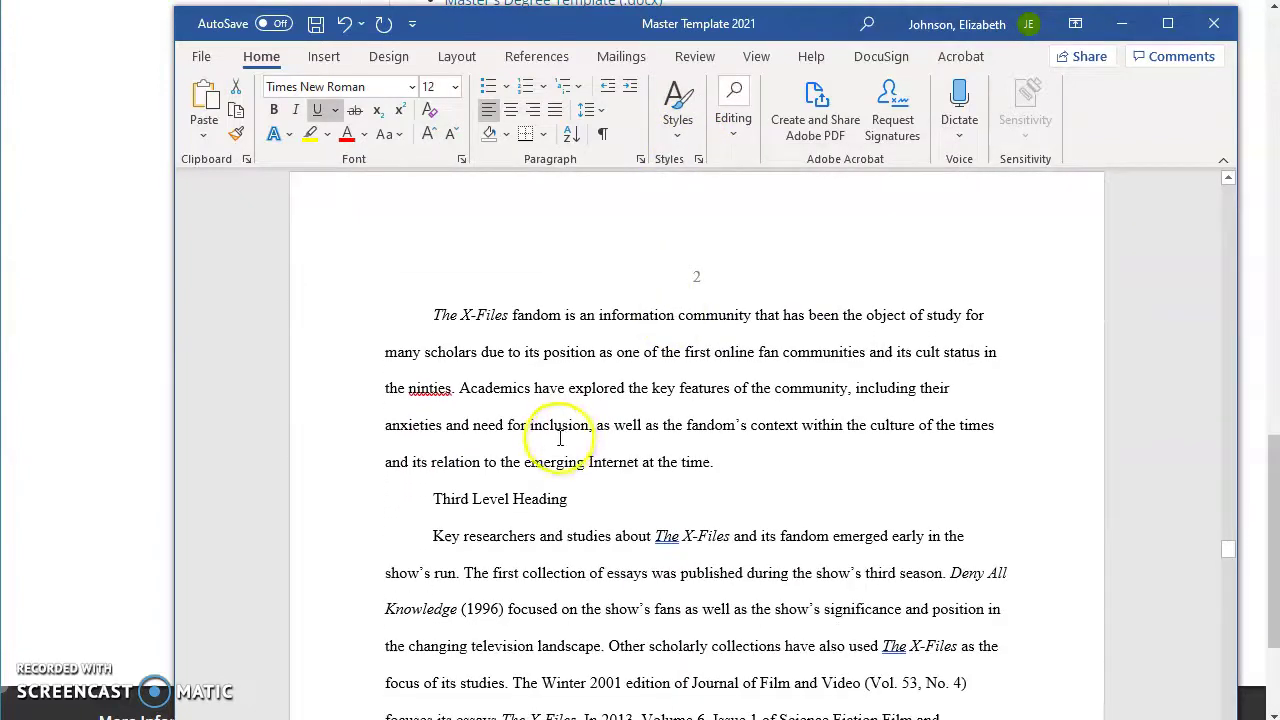
# - Apply Third level style and run the Key researchers paragraph into that heading
pyautogui.doubleClick(487, 499)
pyautogui.tripleClick(487, 499)
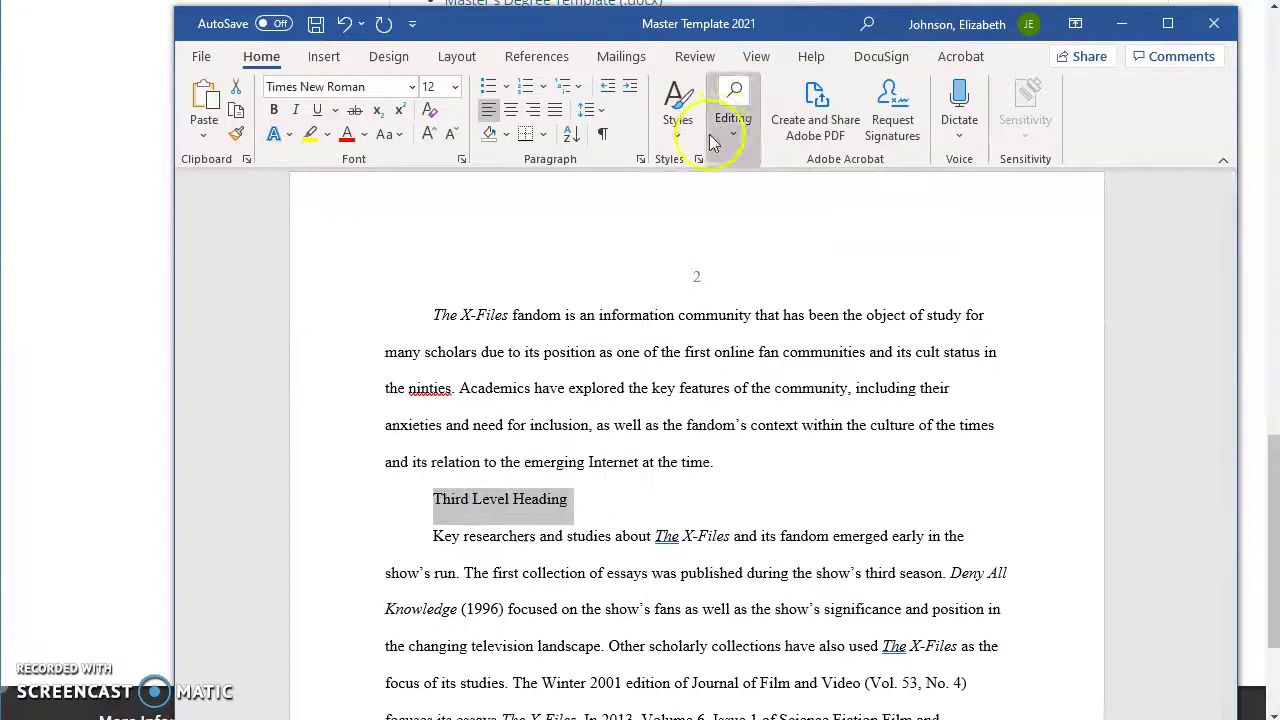
pyautogui.click(680, 122)
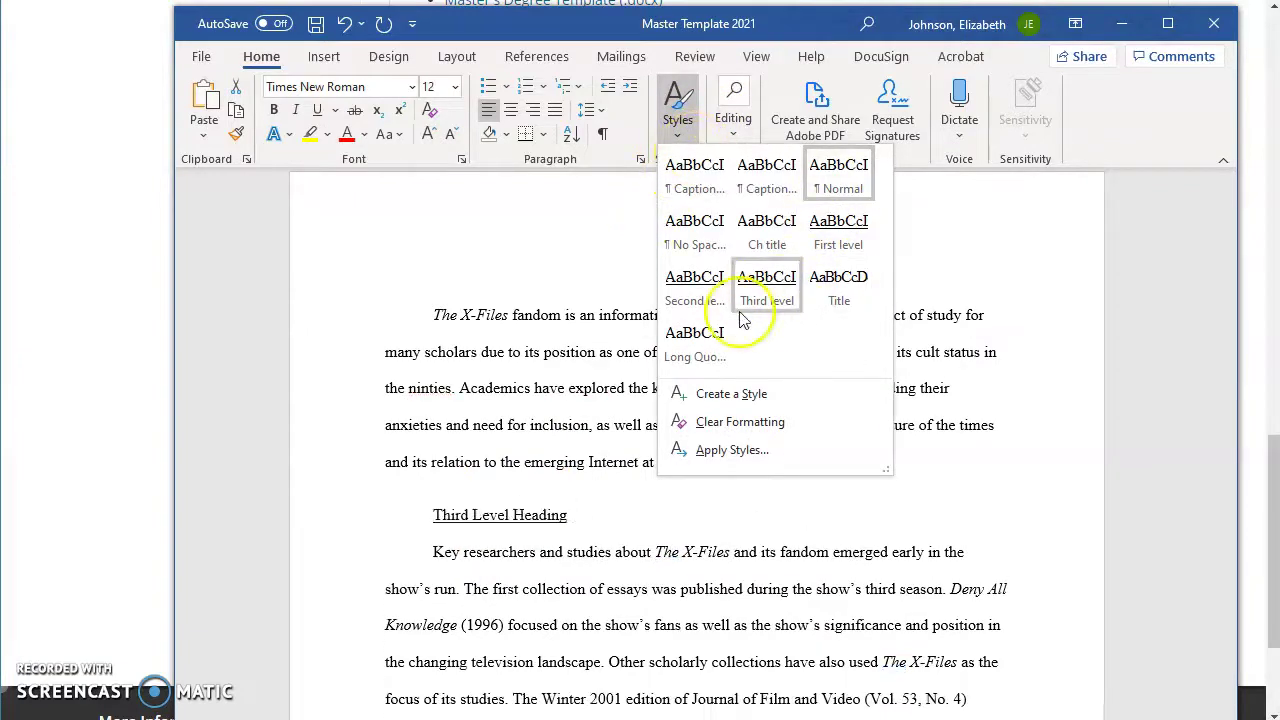
pyautogui.click(779, 296)
pyautogui.click(432, 558)
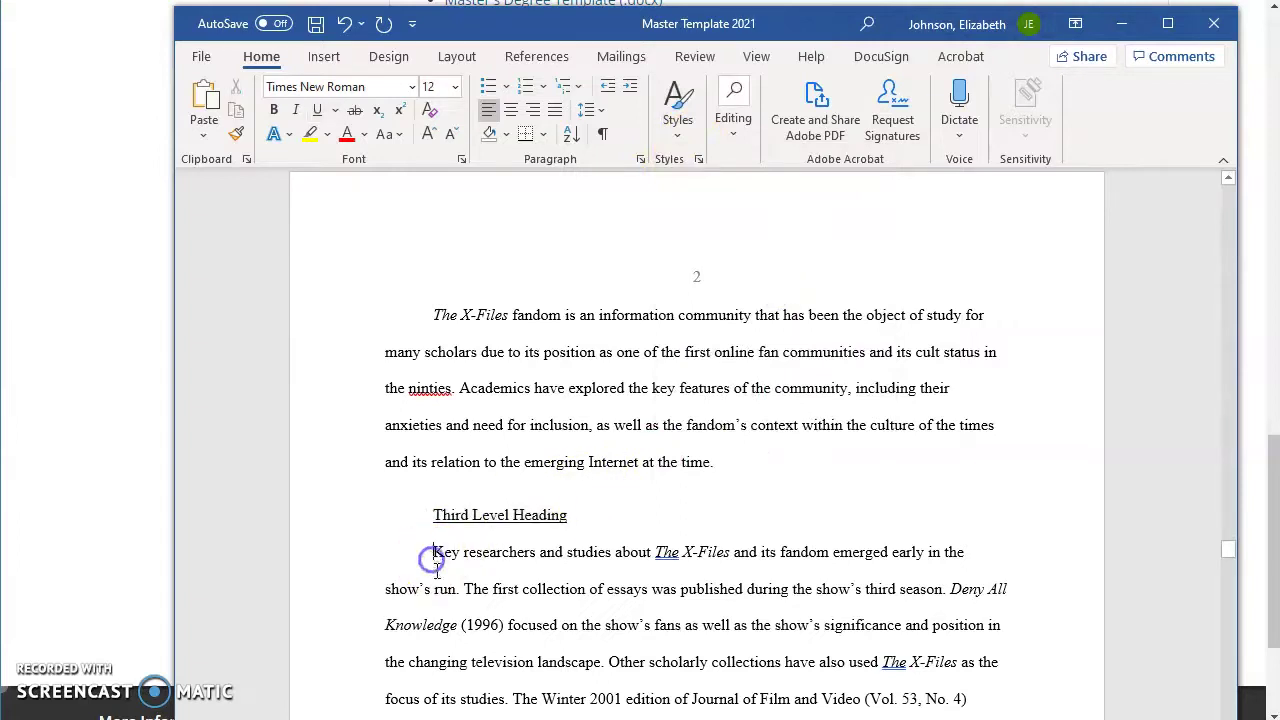
pyautogui.press('BackSpace')
pyautogui.press('BackSpace')
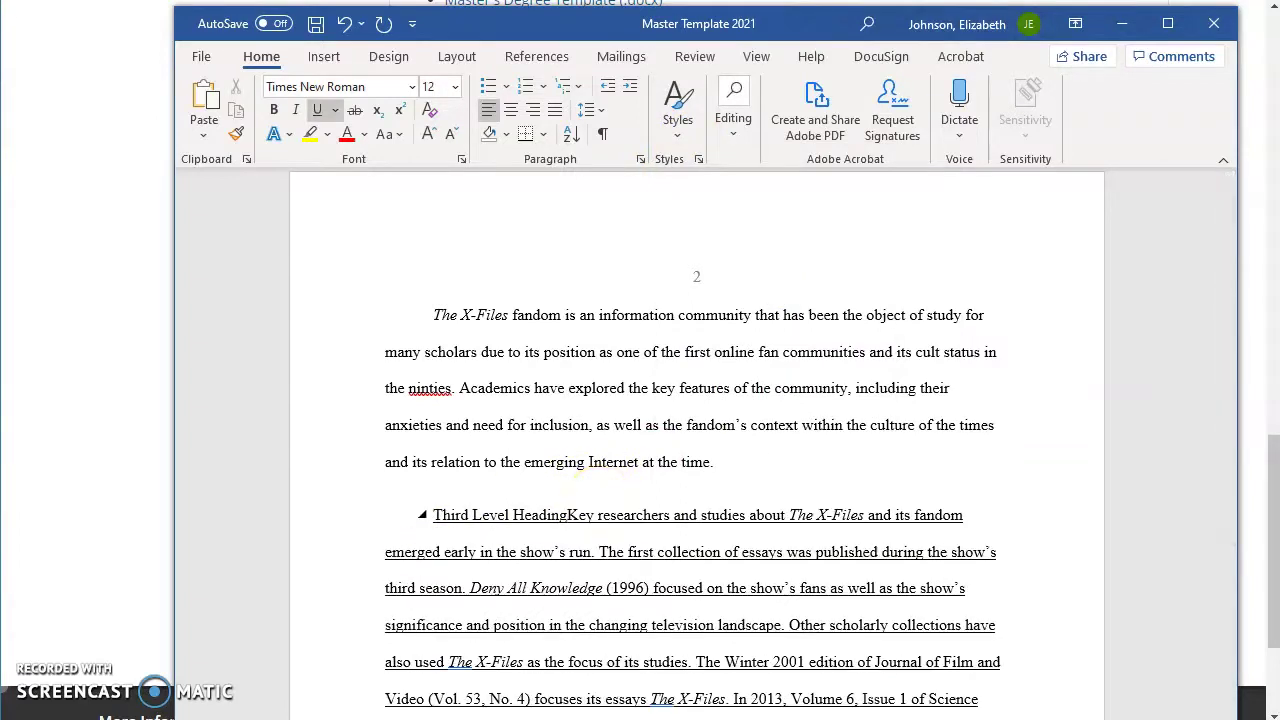
pyautogui.press('Return')
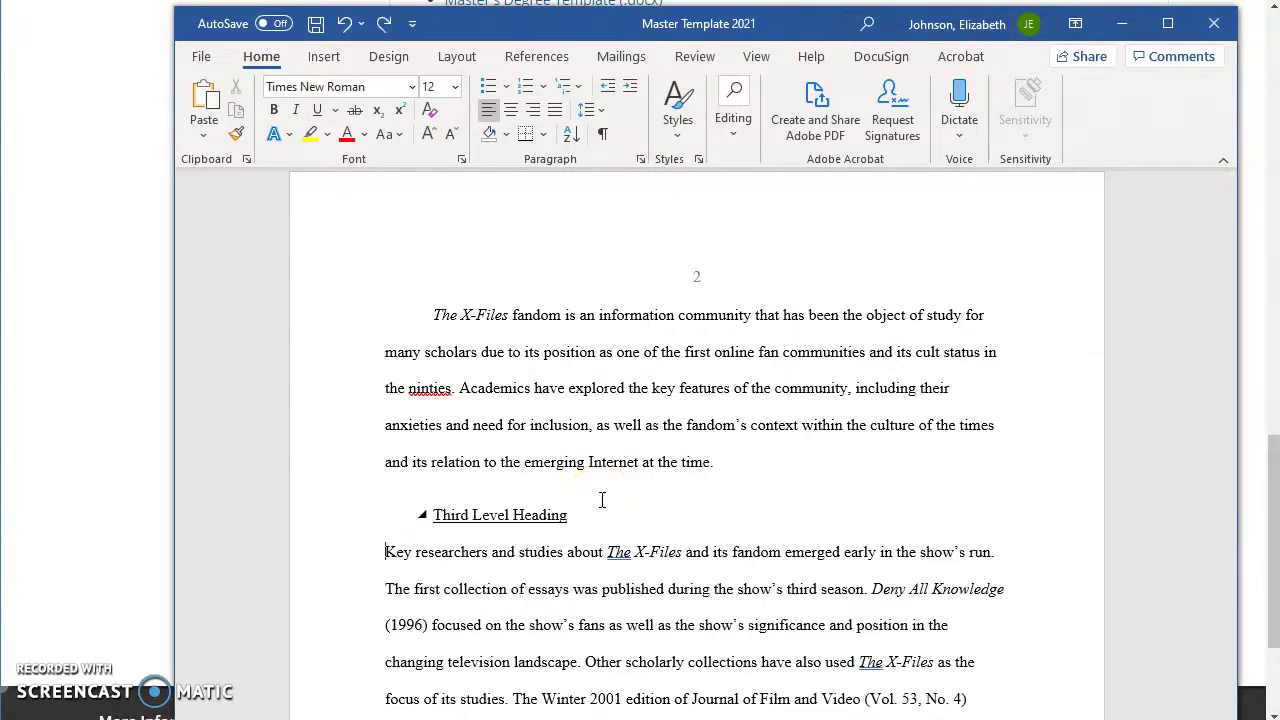
pyautogui.click(586, 509)
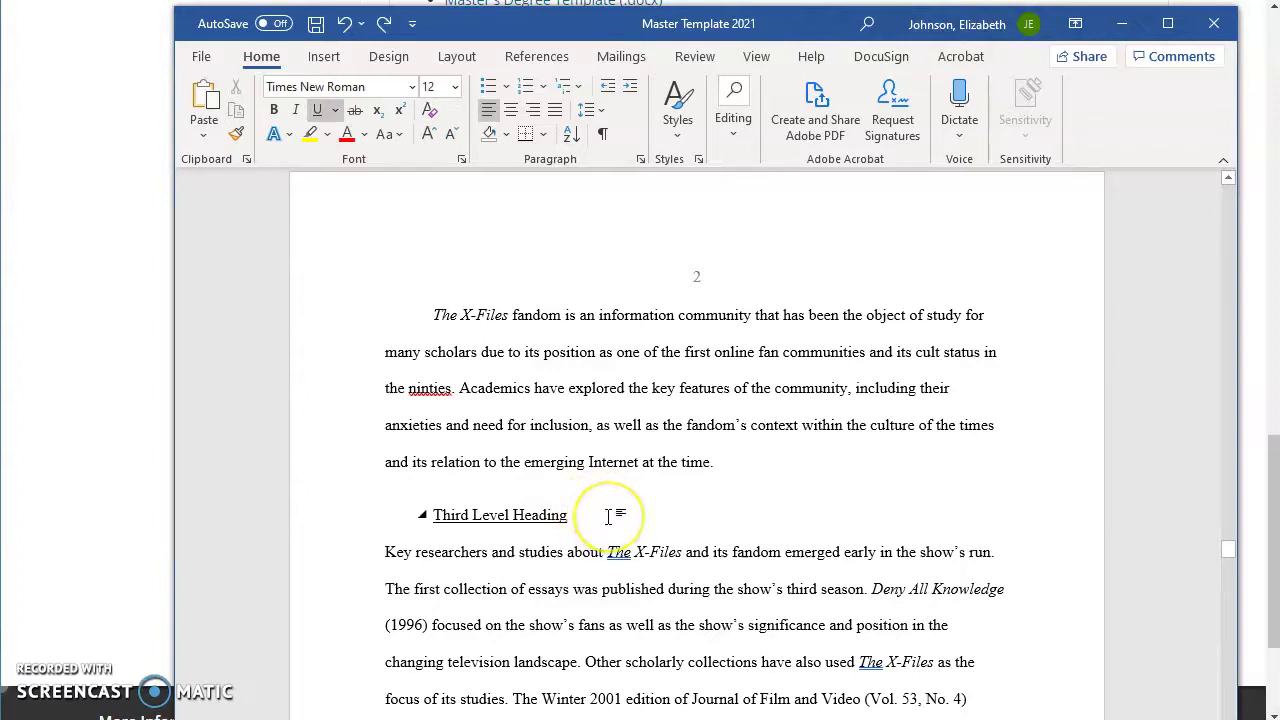
pyautogui.press('Delete')
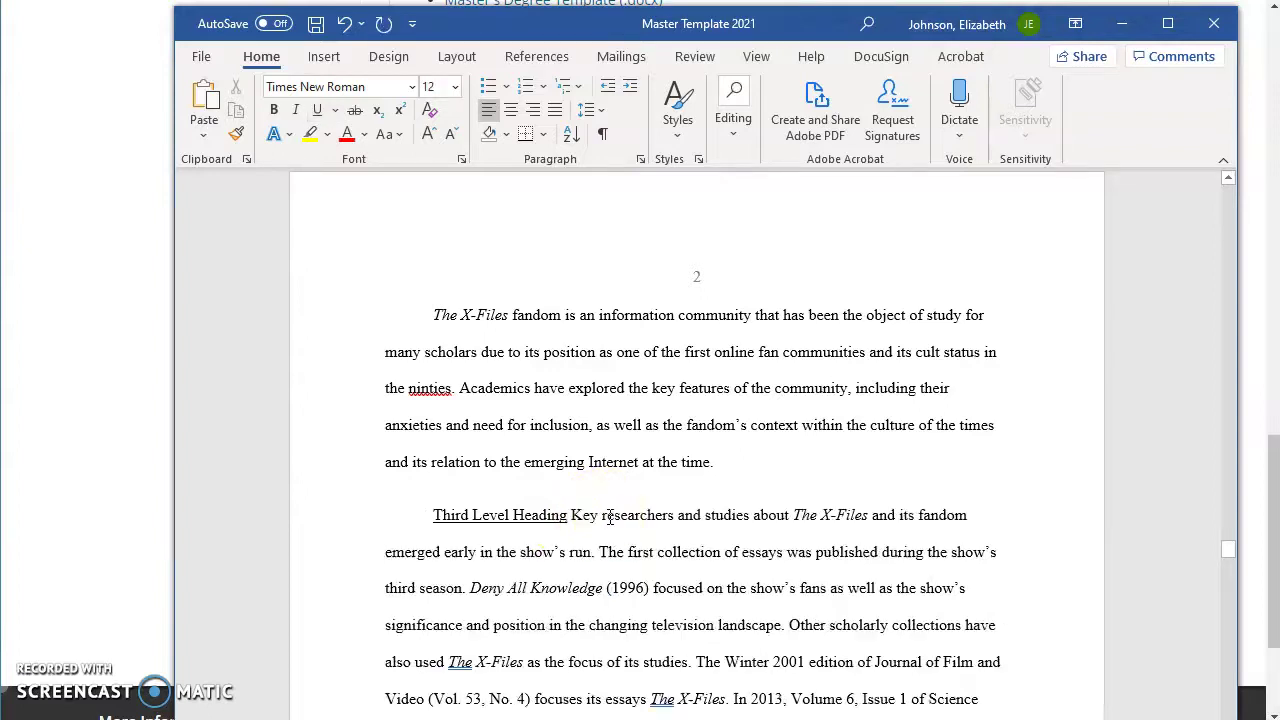
pyautogui.scroll(-4, 611, 519)
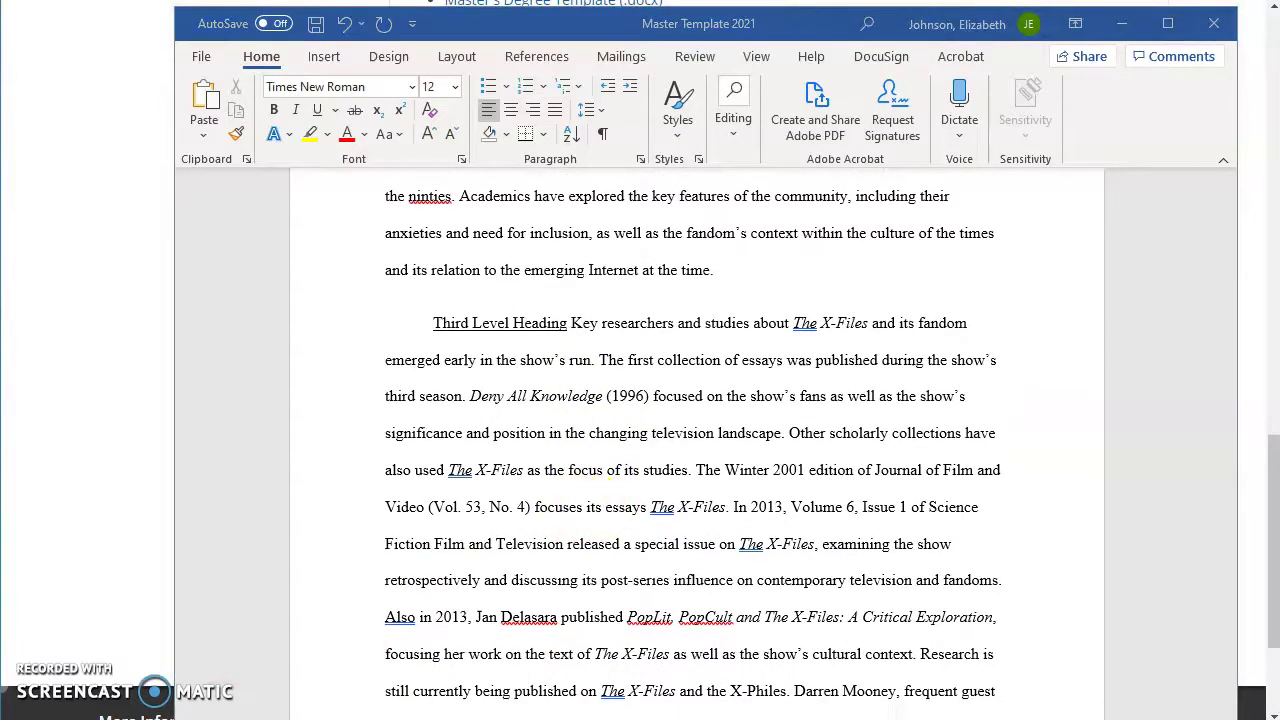
# - Insert a page break before Literature Review and delete the empty line above it
pyautogui.scroll(-9, 480, 540)
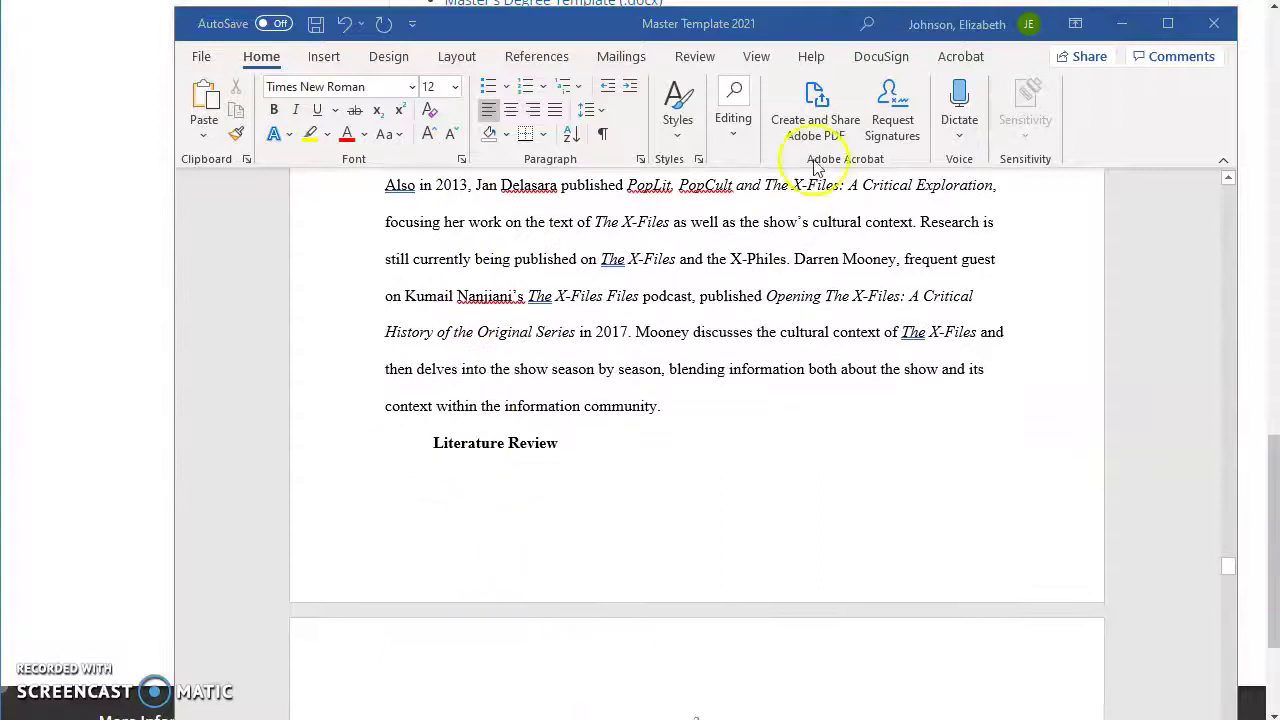
pyautogui.click(677, 105)
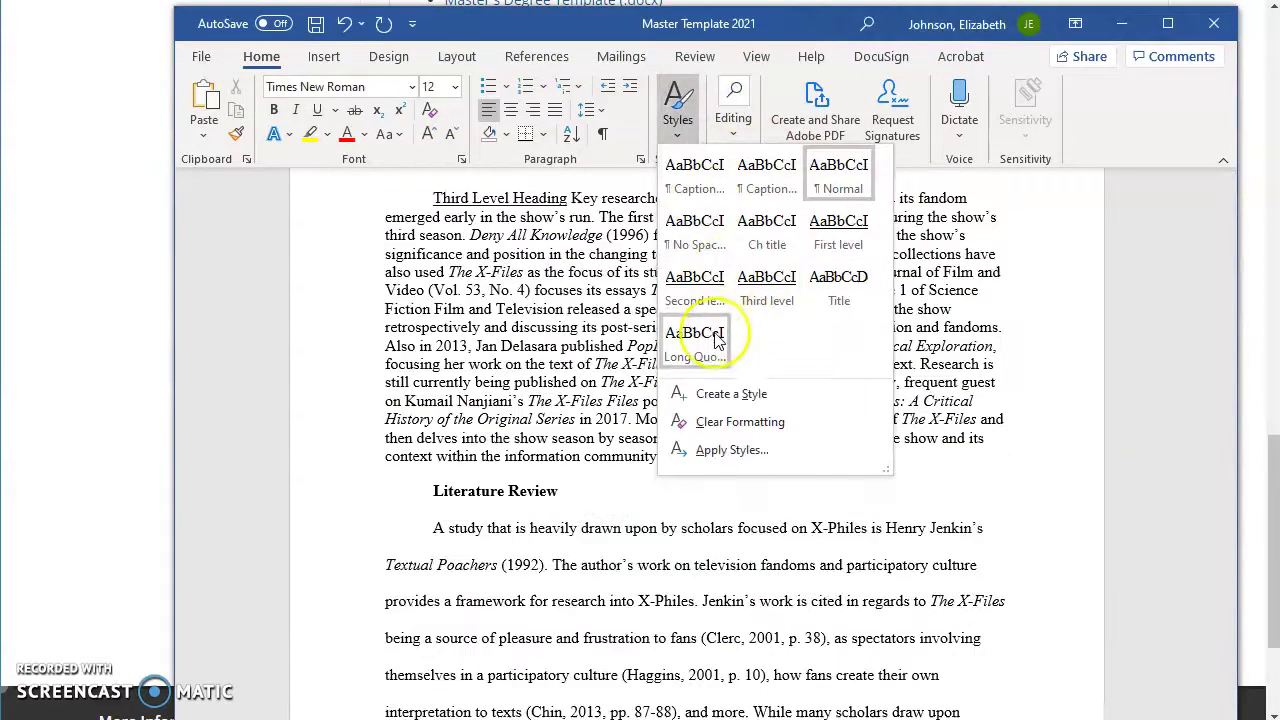
pyautogui.click(470, 347)
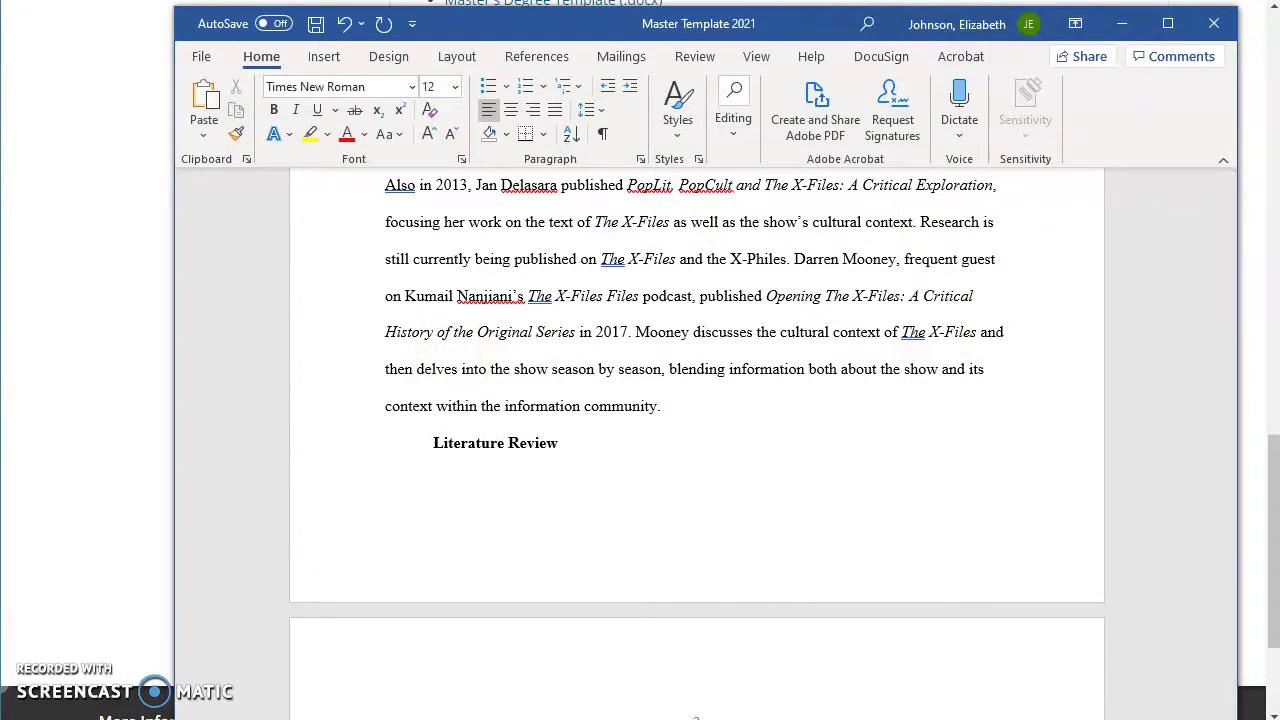
pyautogui.click(509, 445)
pyautogui.click(685, 410)
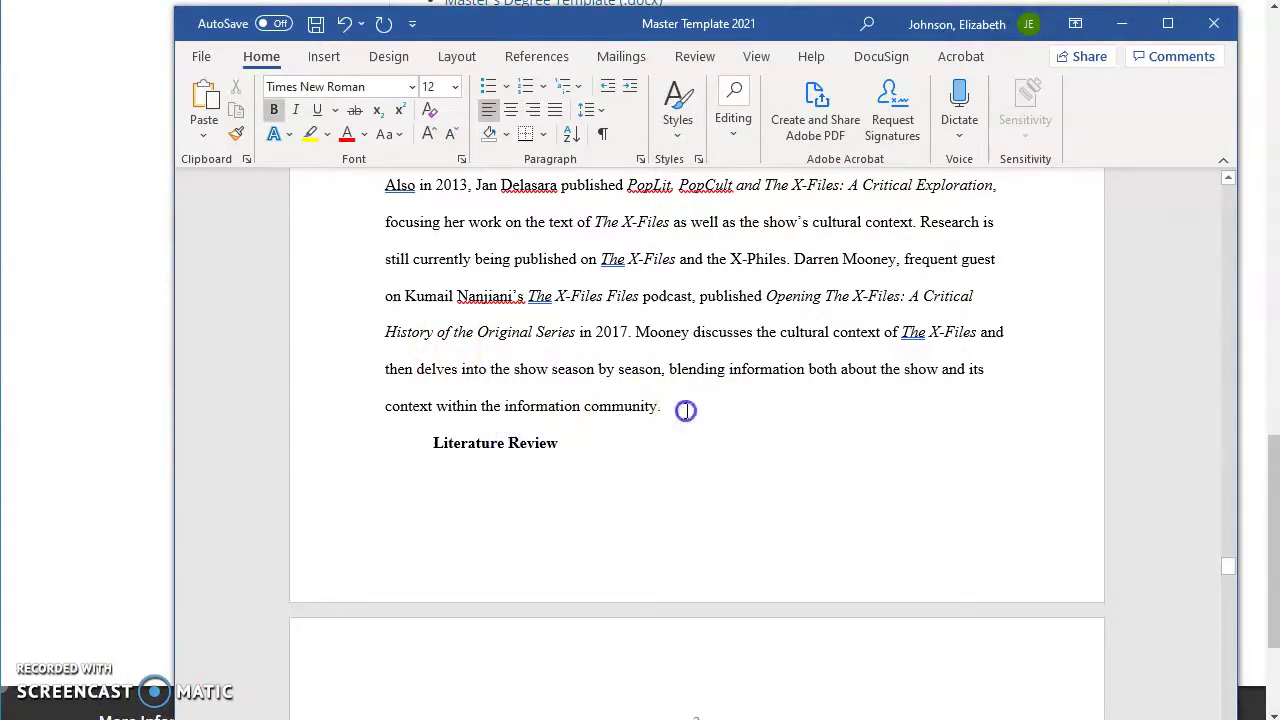
pyautogui.press('Return')
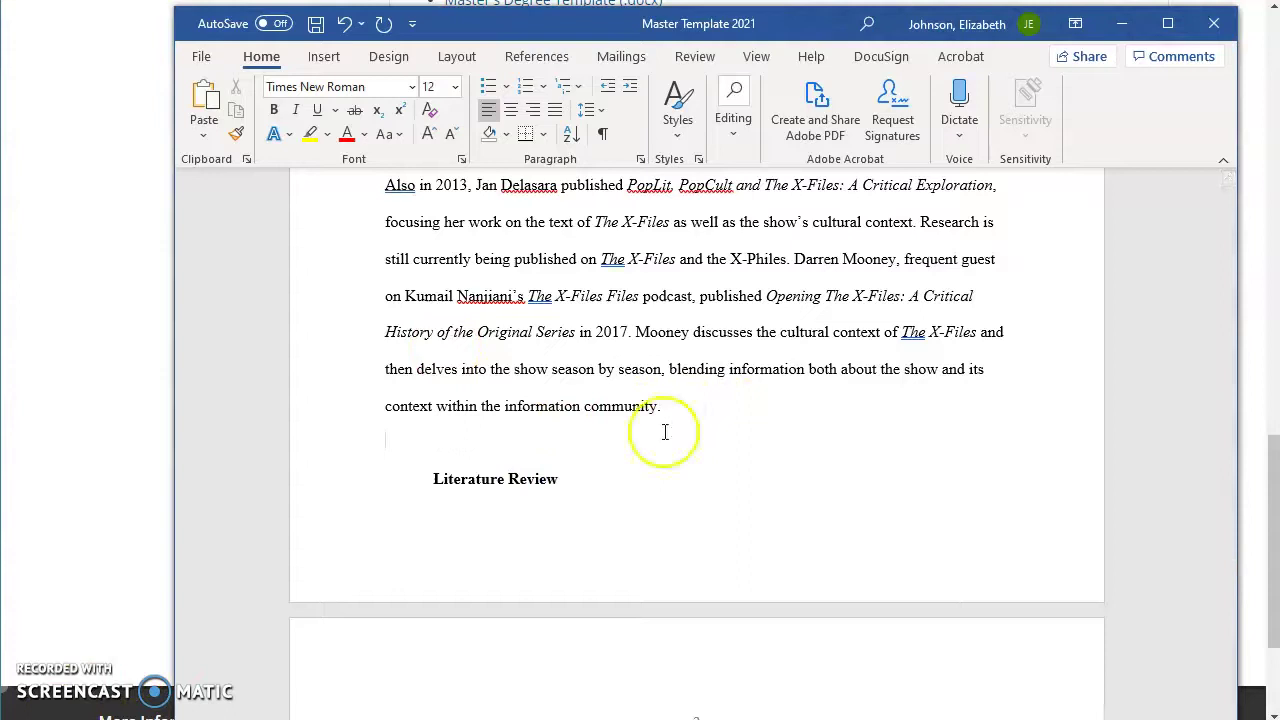
pyautogui.click(460, 60)
pyautogui.click(428, 86)
pyautogui.click(450, 136)
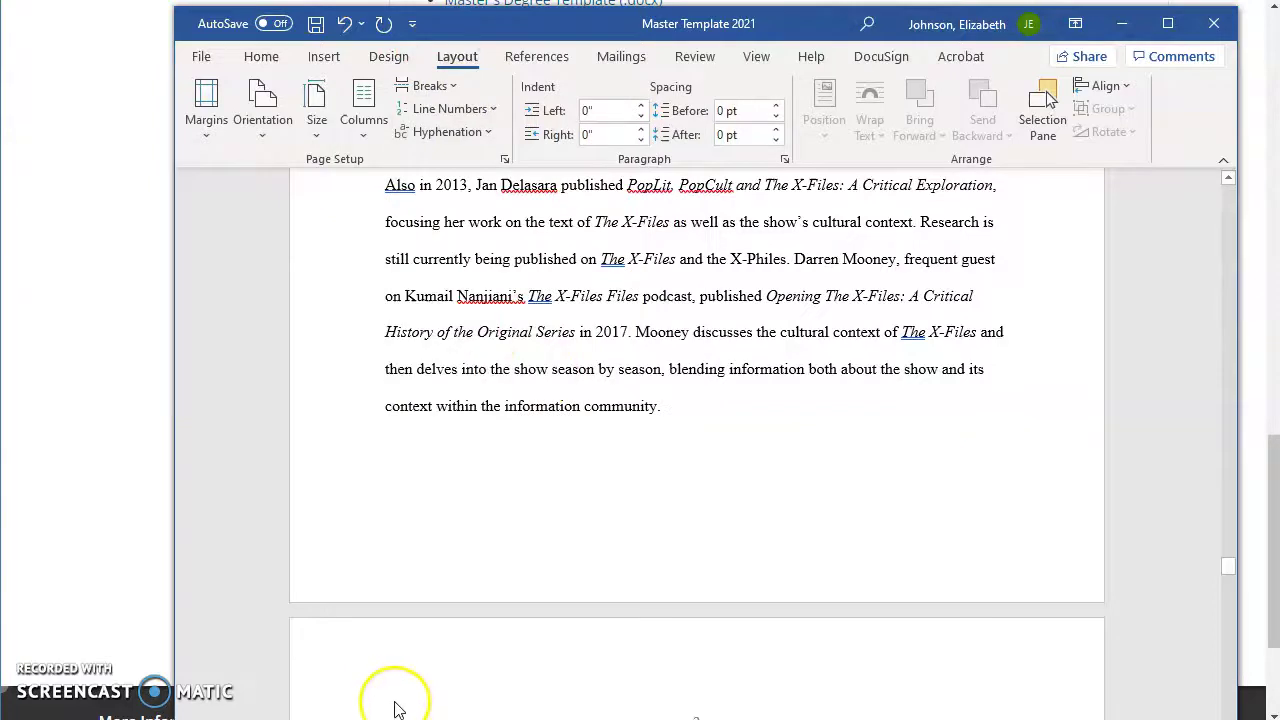
pyautogui.scroll(-3, 470, 660)
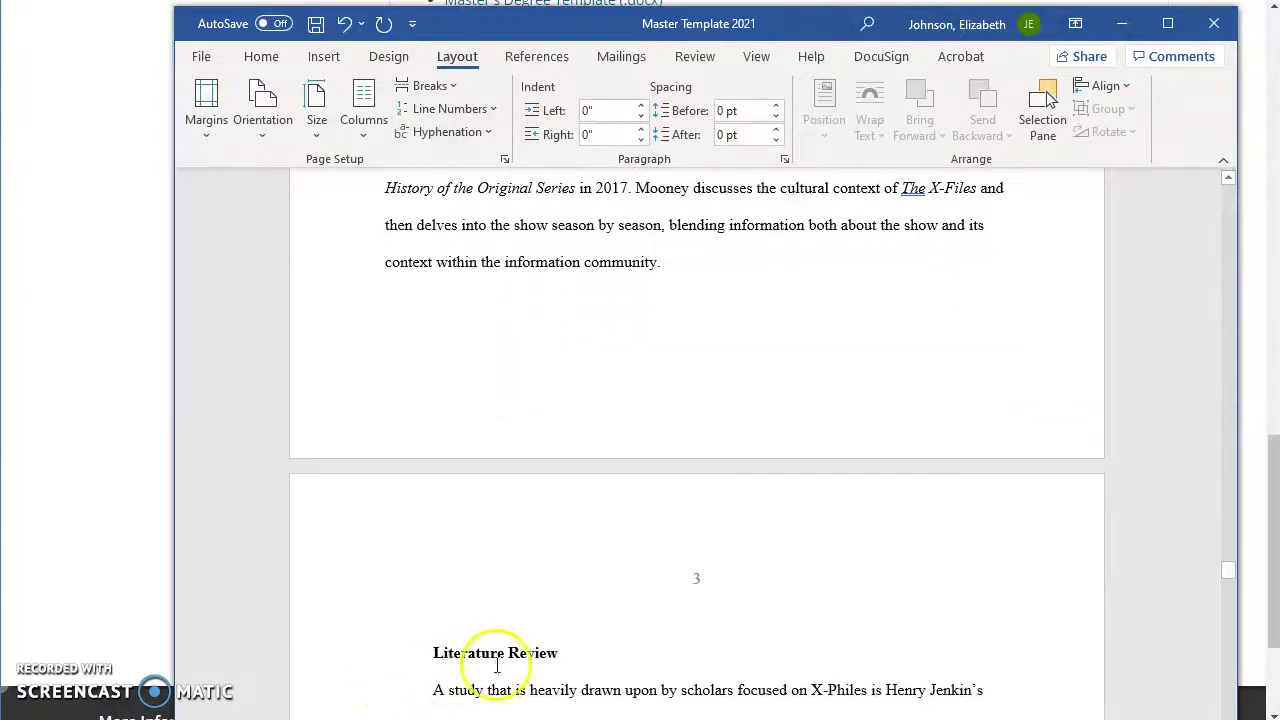
pyautogui.press('Delete')
# - Apply the Ch title style to Literature Review and make it UPPERCASE
pyautogui.tripleClick(481, 617)
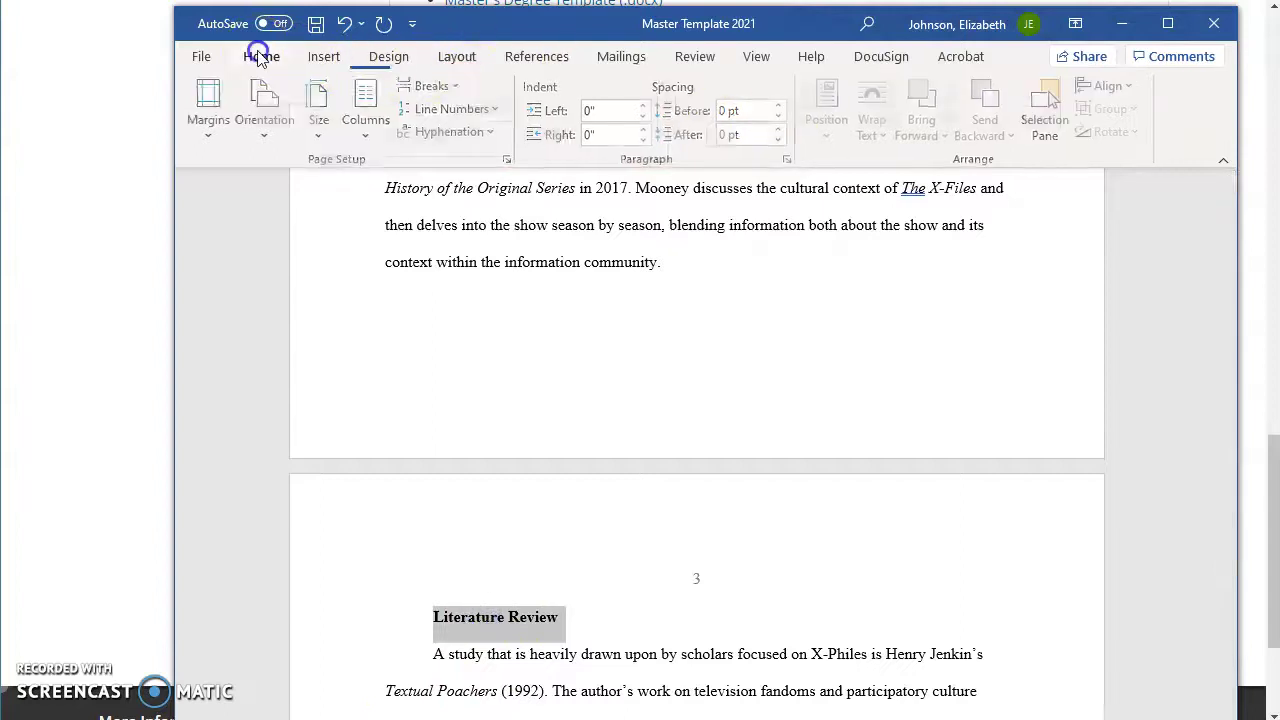
pyautogui.click(261, 56)
pyautogui.click(687, 104)
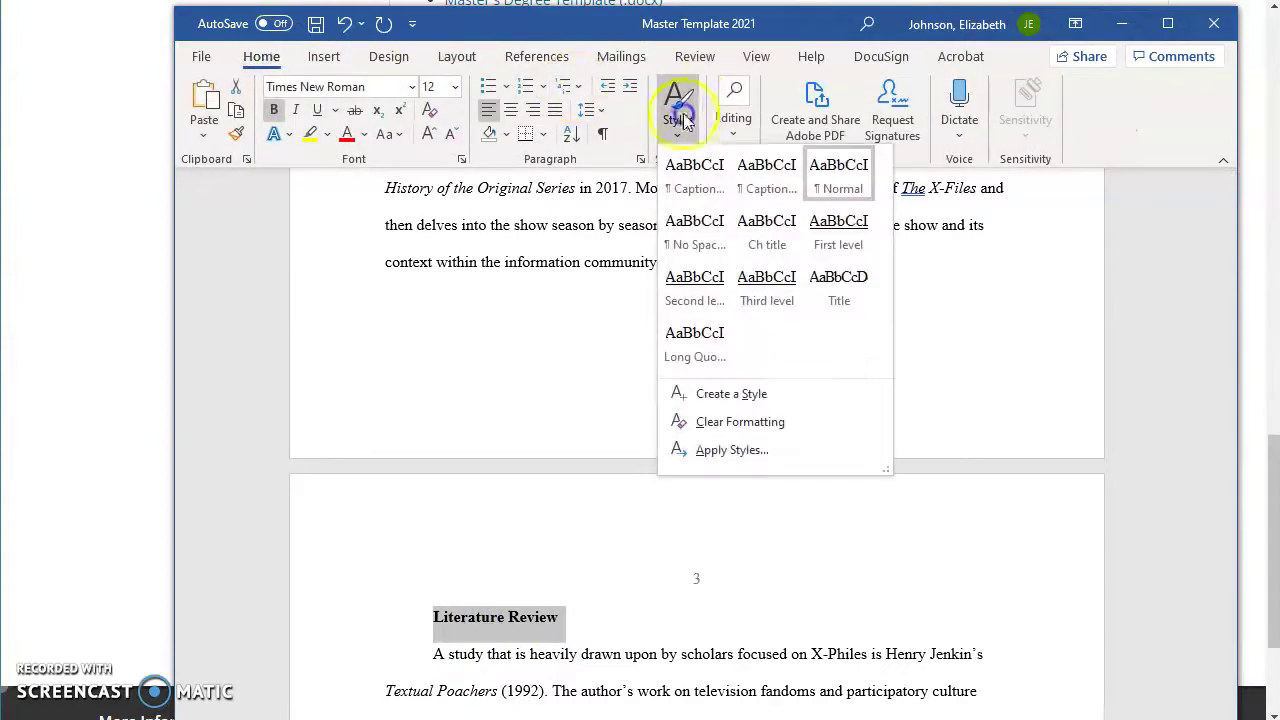
pyautogui.click(768, 225)
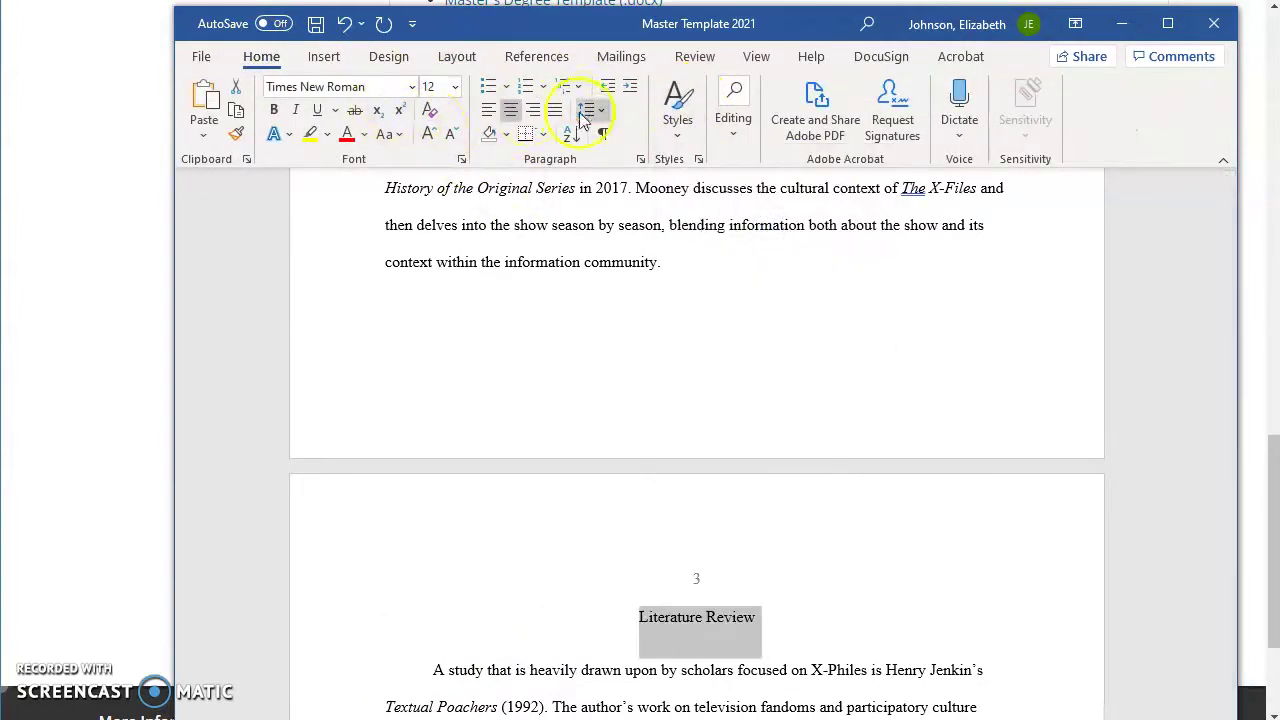
pyautogui.click(392, 134)
pyautogui.click(420, 215)
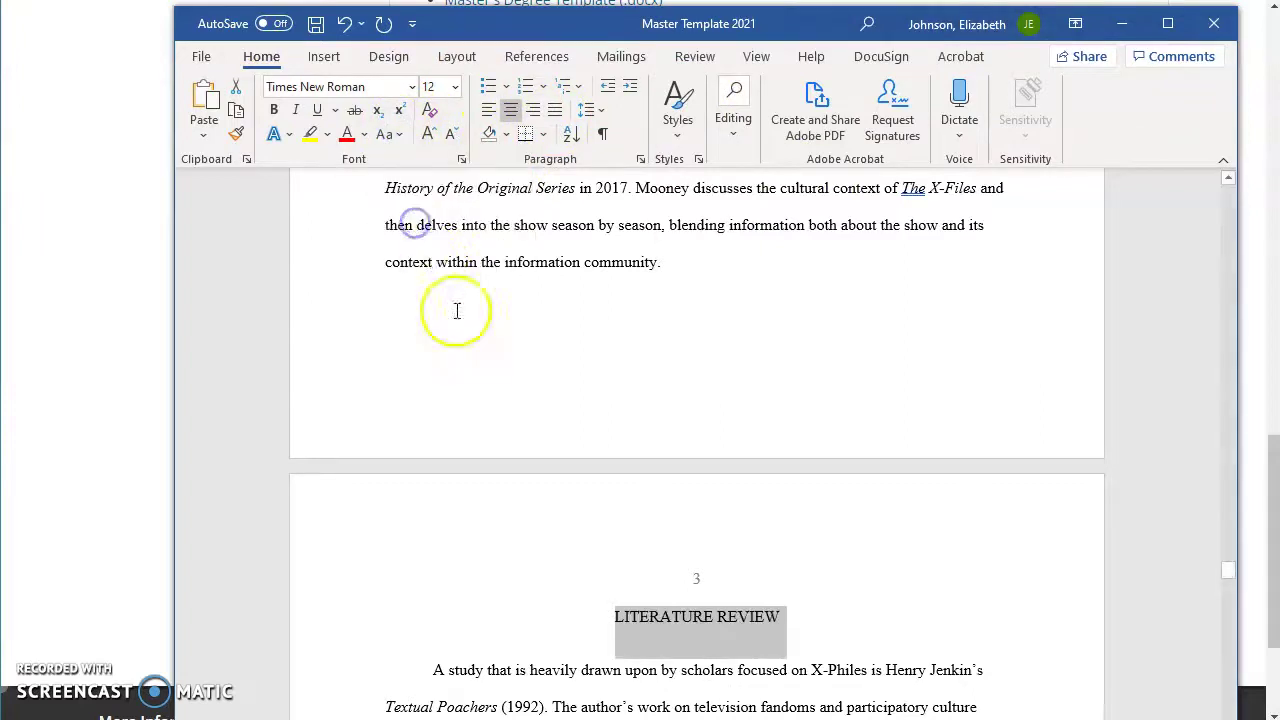
pyautogui.click(531, 480)
# - Apply the Caption style to the 'Figure 1. Mulder and Scully…' caption line
pyautogui.scroll(-15, 531, 480)
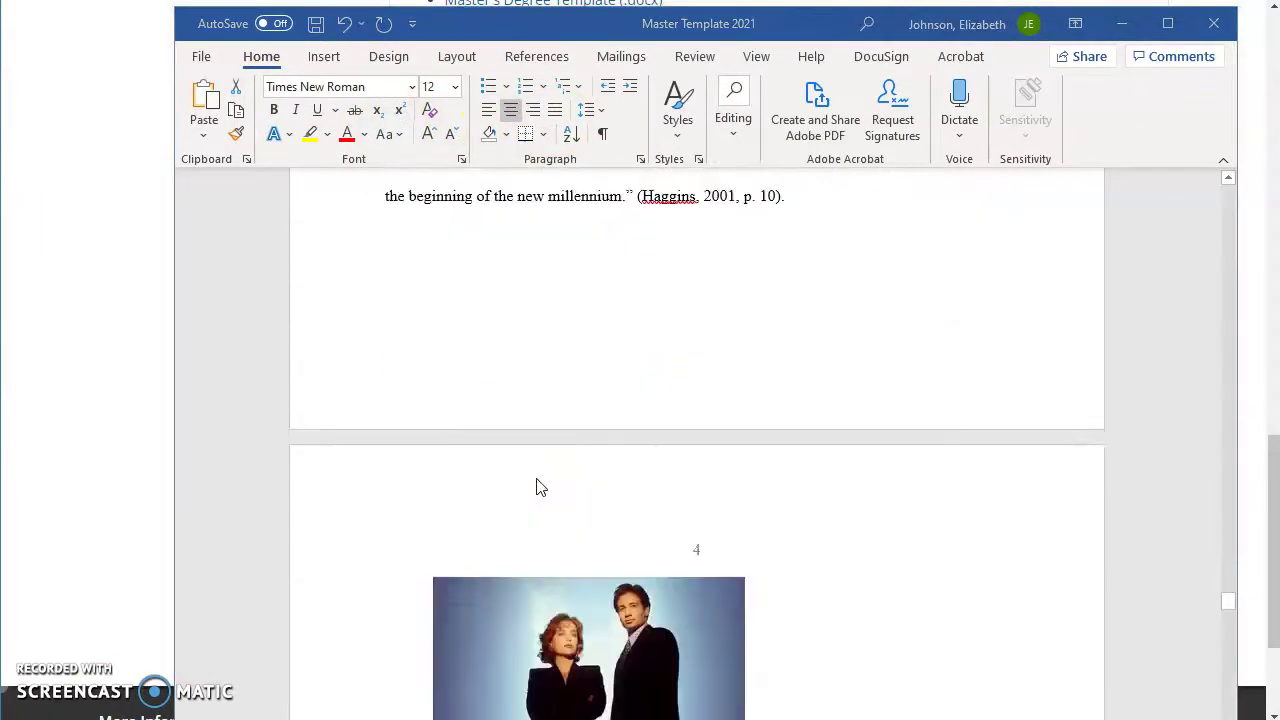
pyautogui.click(538, 481)
pyautogui.tripleClick(502, 484)
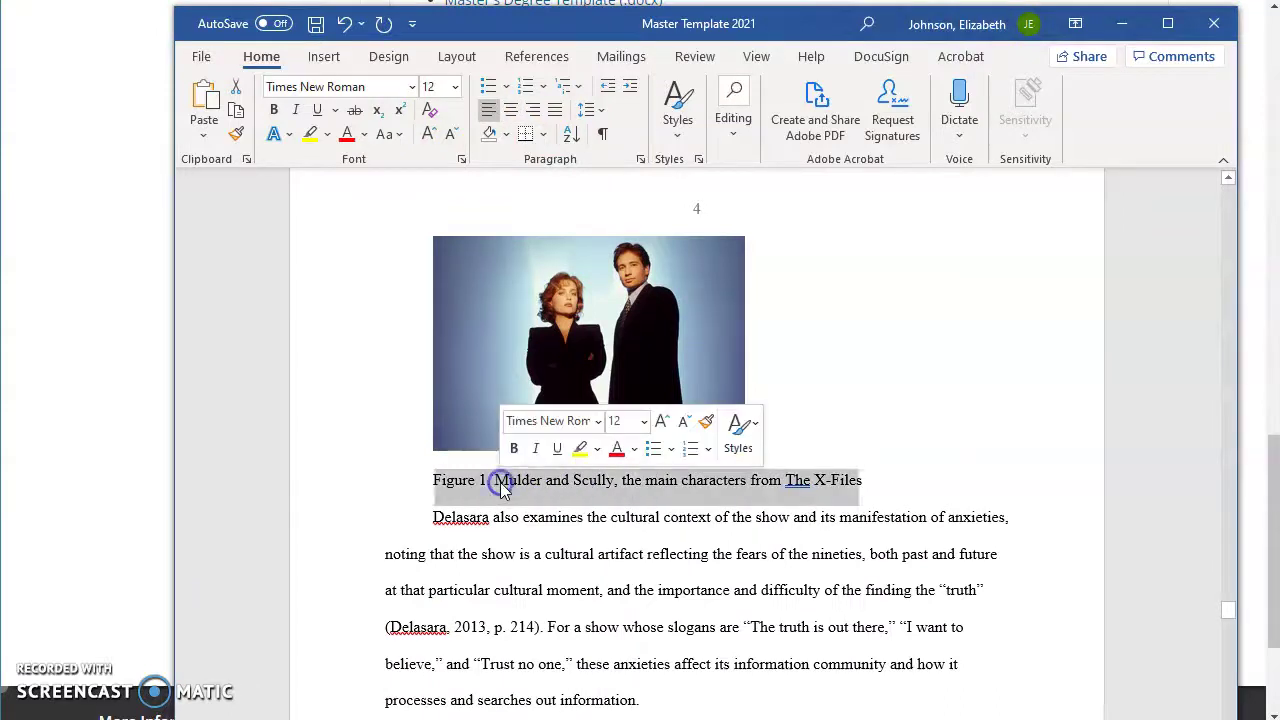
pyautogui.click(680, 118)
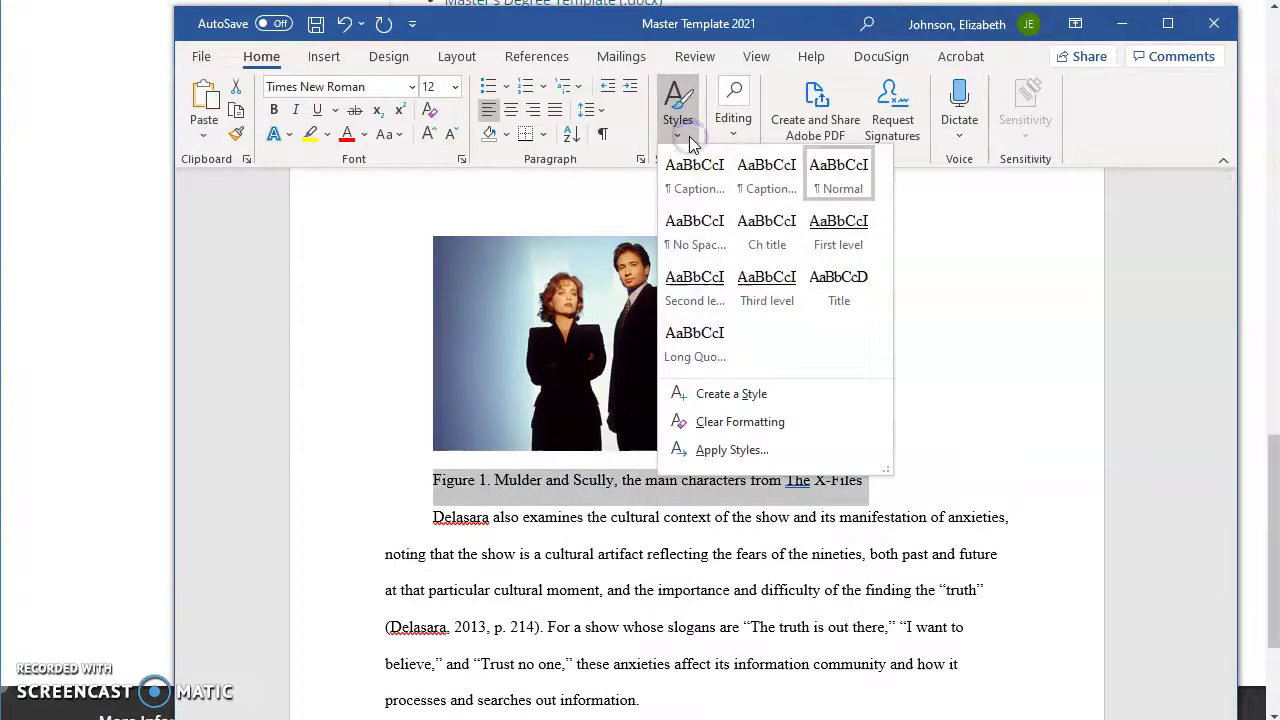
pyautogui.click(695, 180)
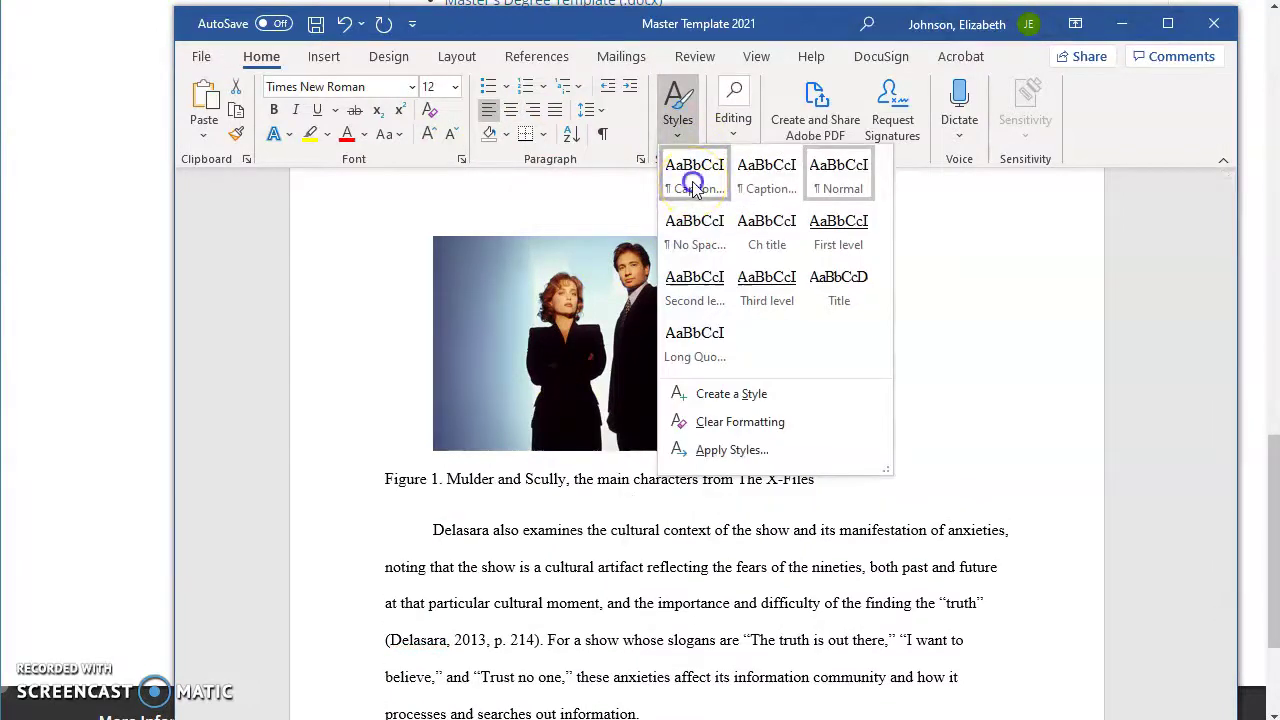
pyautogui.click(491, 528)
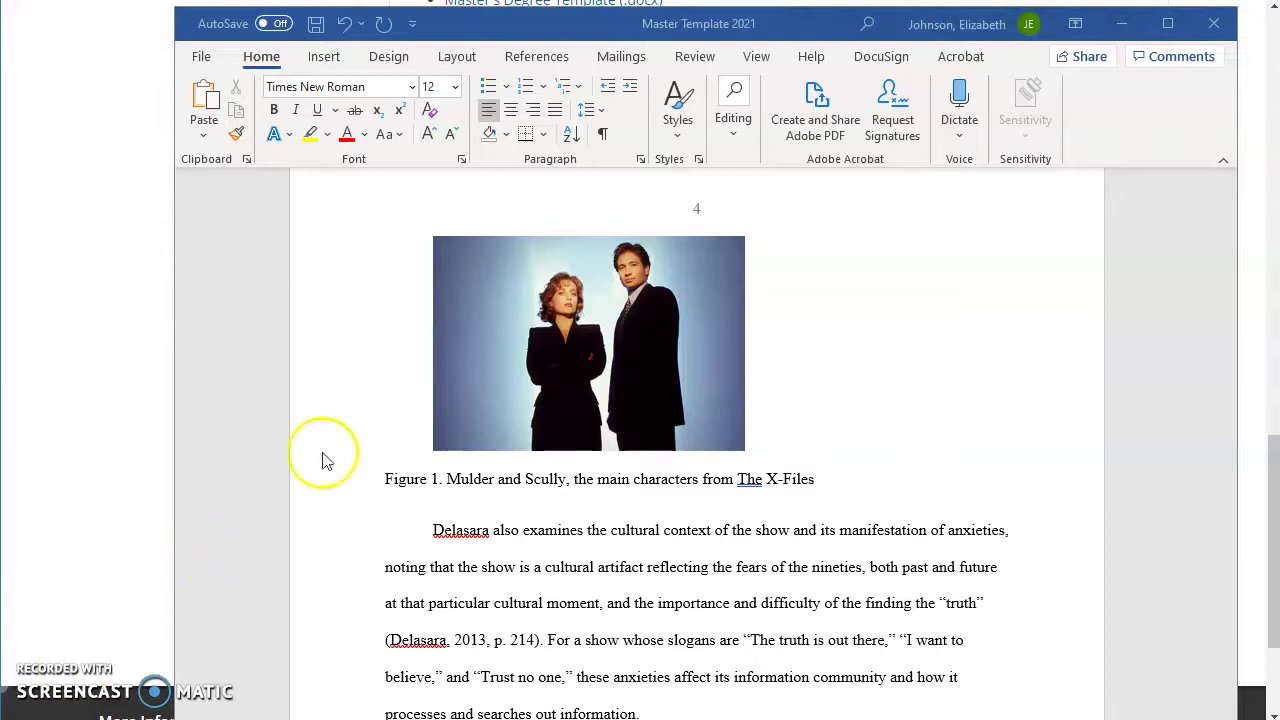
# - Turn on the Navigation Pane and widen the Word window to the left
pyautogui.click(758, 58)
pyautogui.click(629, 122)
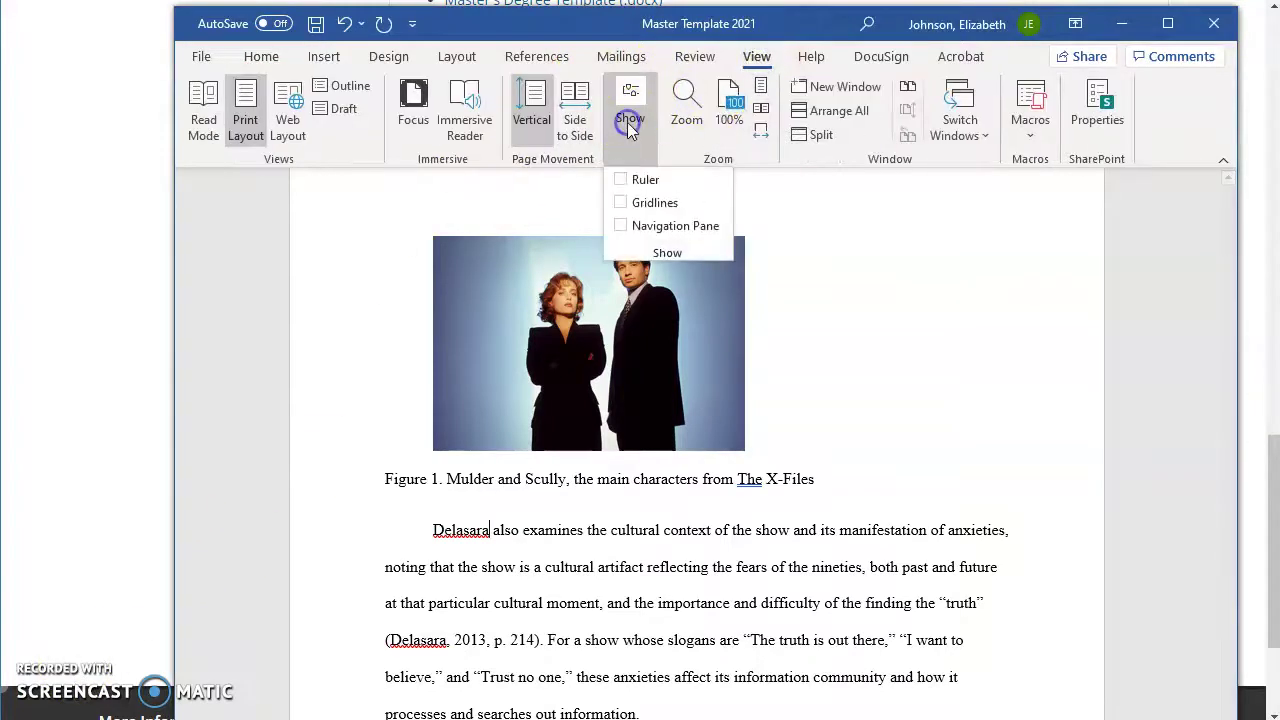
pyautogui.click(622, 226)
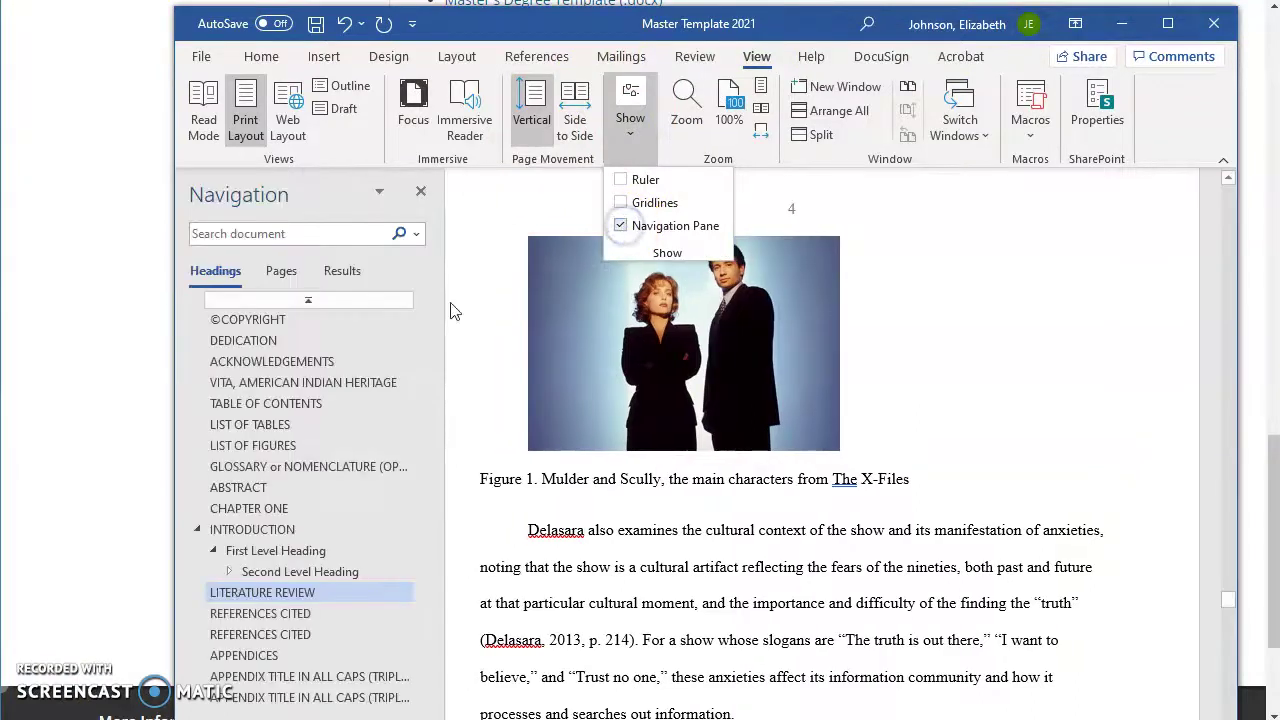
pyautogui.moveTo(175, 398); pyautogui.dragTo(45, 377)
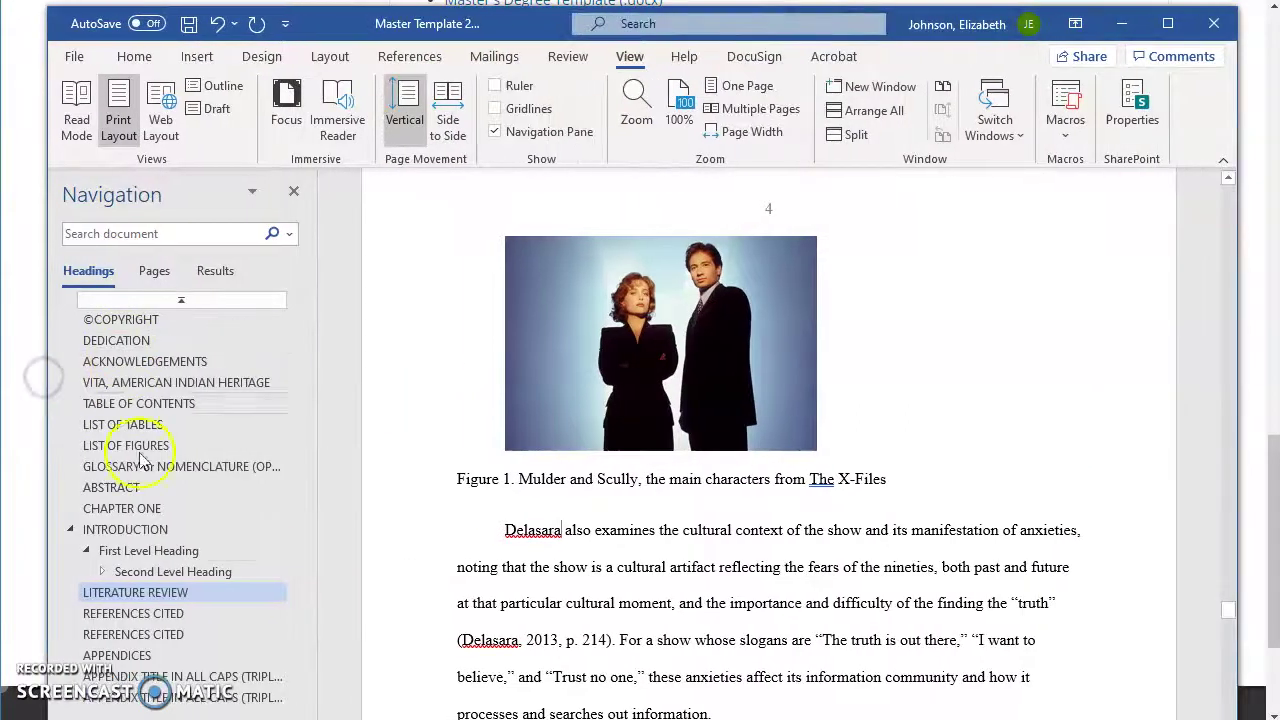
# - Jump through each listed heading, from ACKNOWLEDGEMENTS down to the Second Level Heading
pyautogui.click(118, 366)
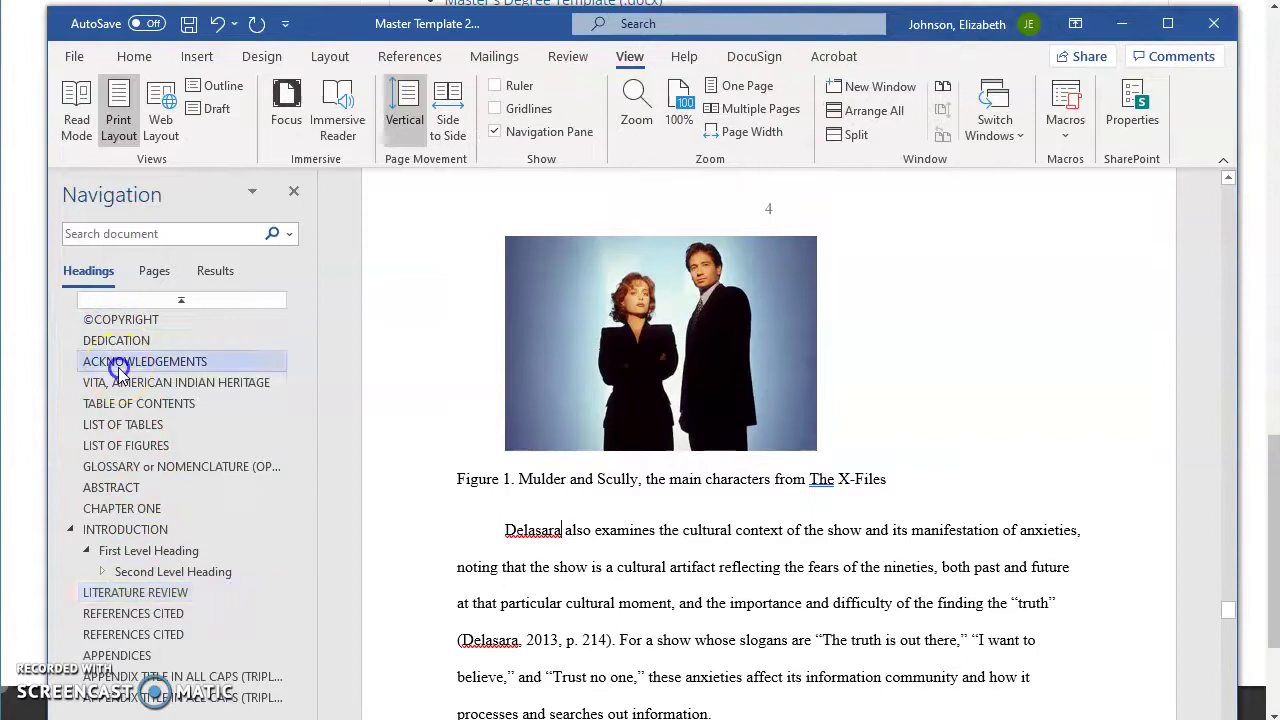
pyautogui.click(118, 382)
pyautogui.click(116, 404)
pyautogui.click(116, 425)
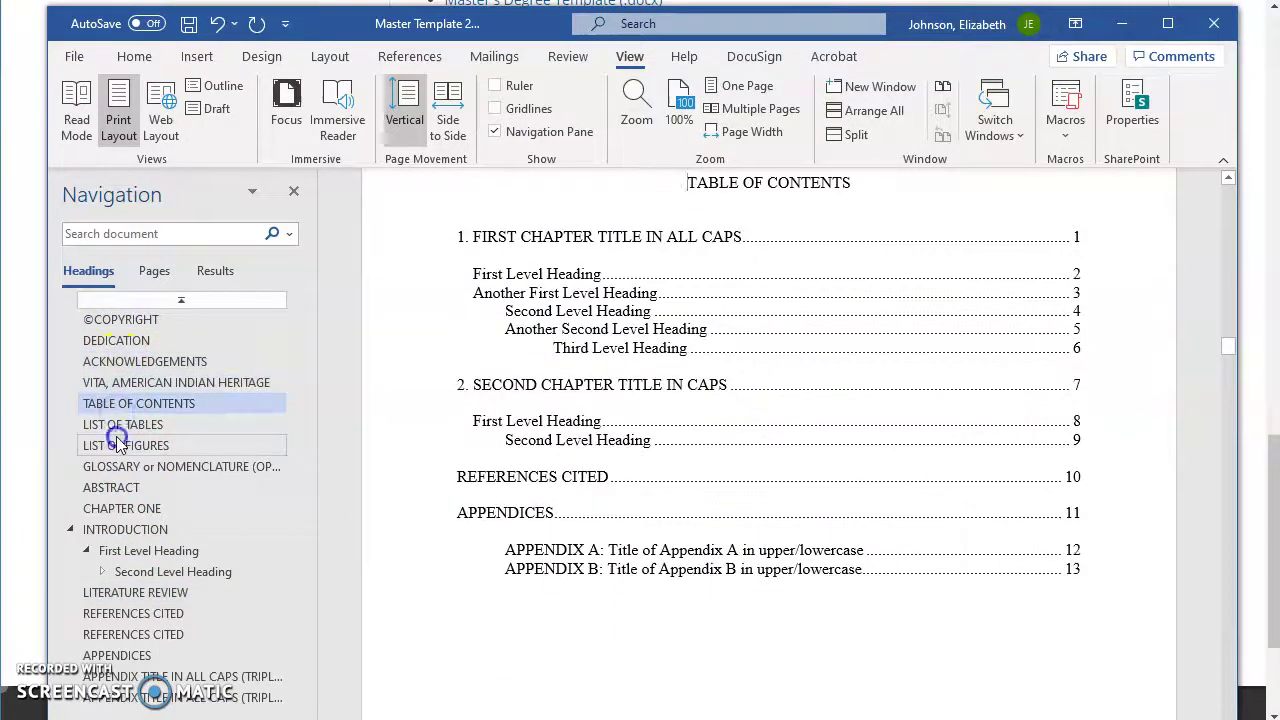
pyautogui.click(118, 446)
pyautogui.click(118, 467)
pyautogui.click(116, 487)
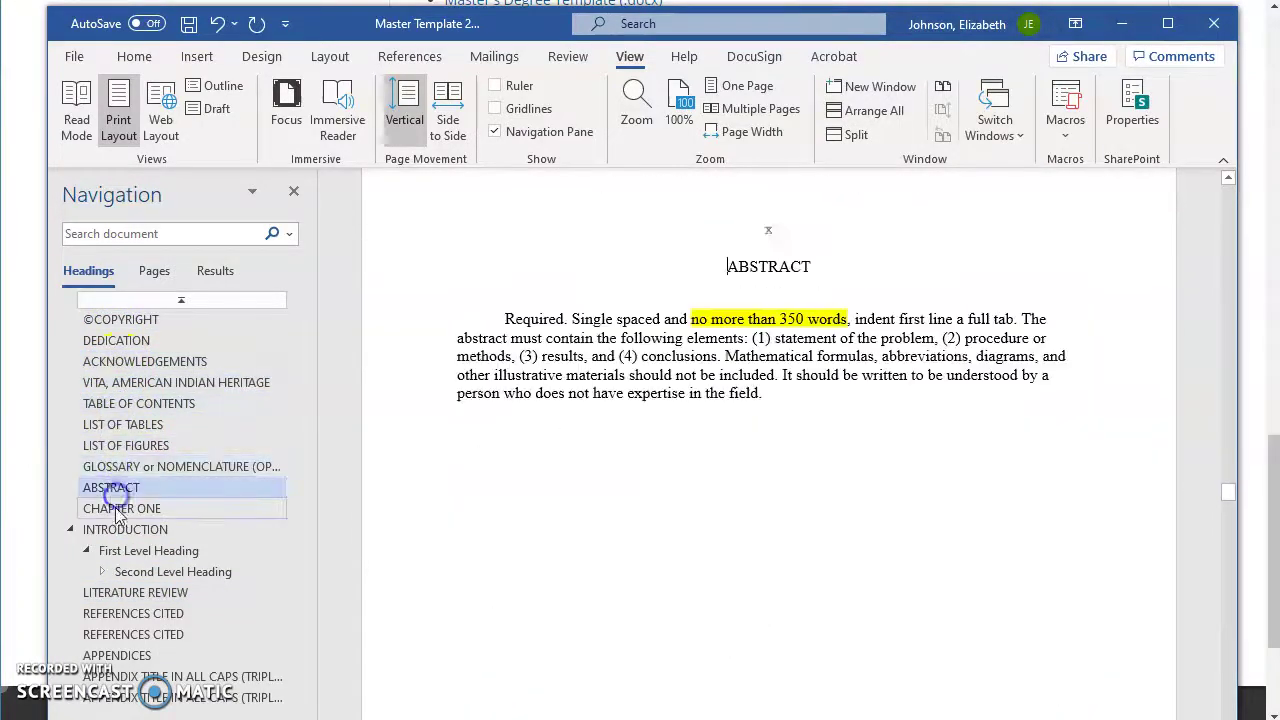
pyautogui.click(115, 509)
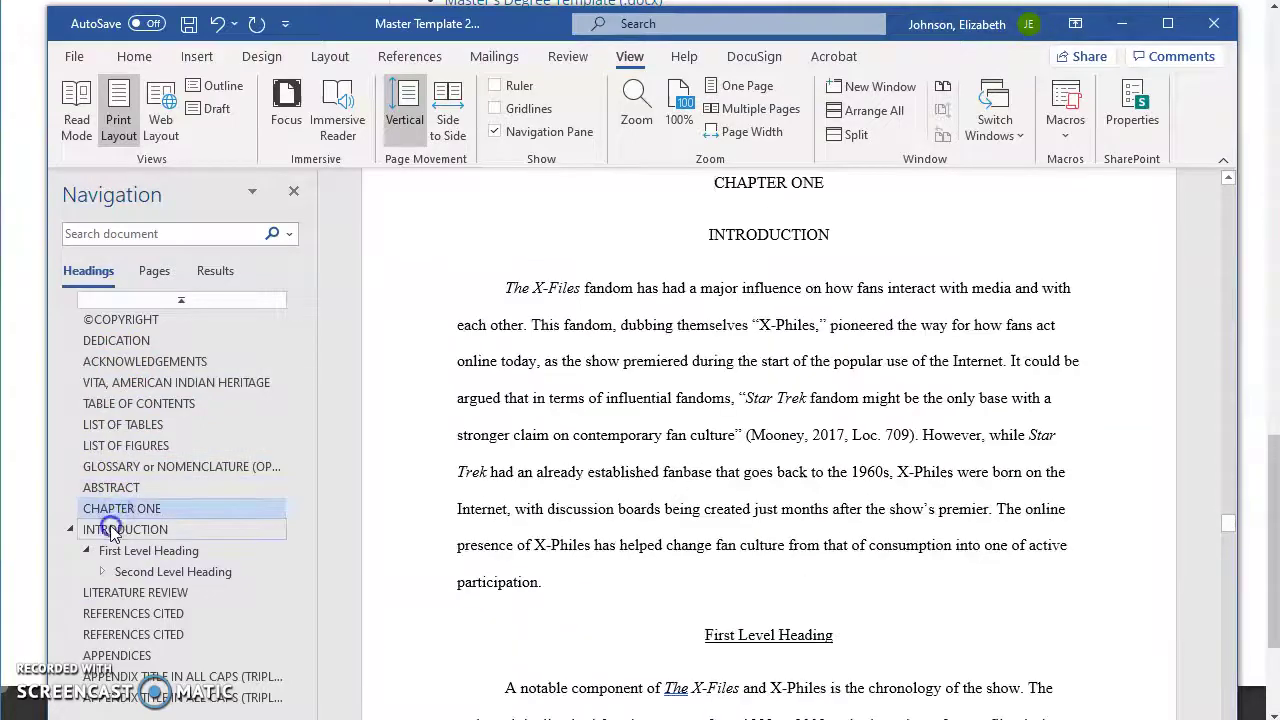
pyautogui.click(113, 529)
pyautogui.click(115, 551)
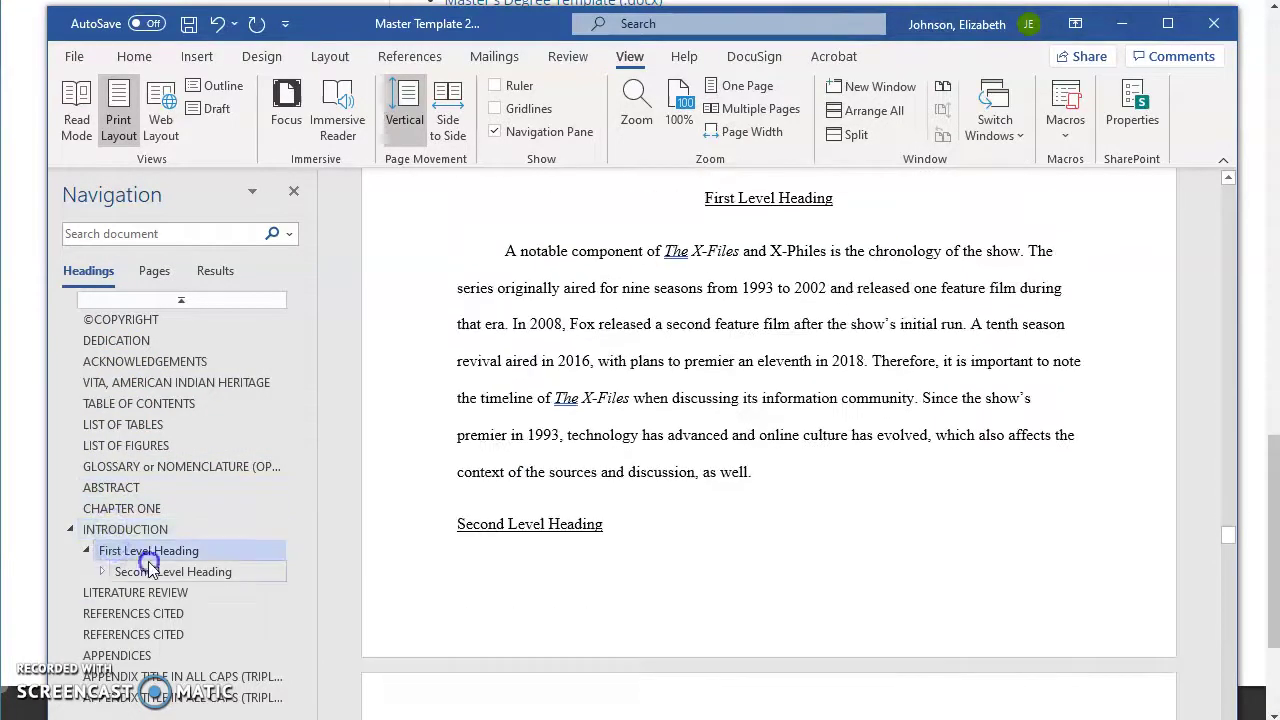
pyautogui.click(148, 569)
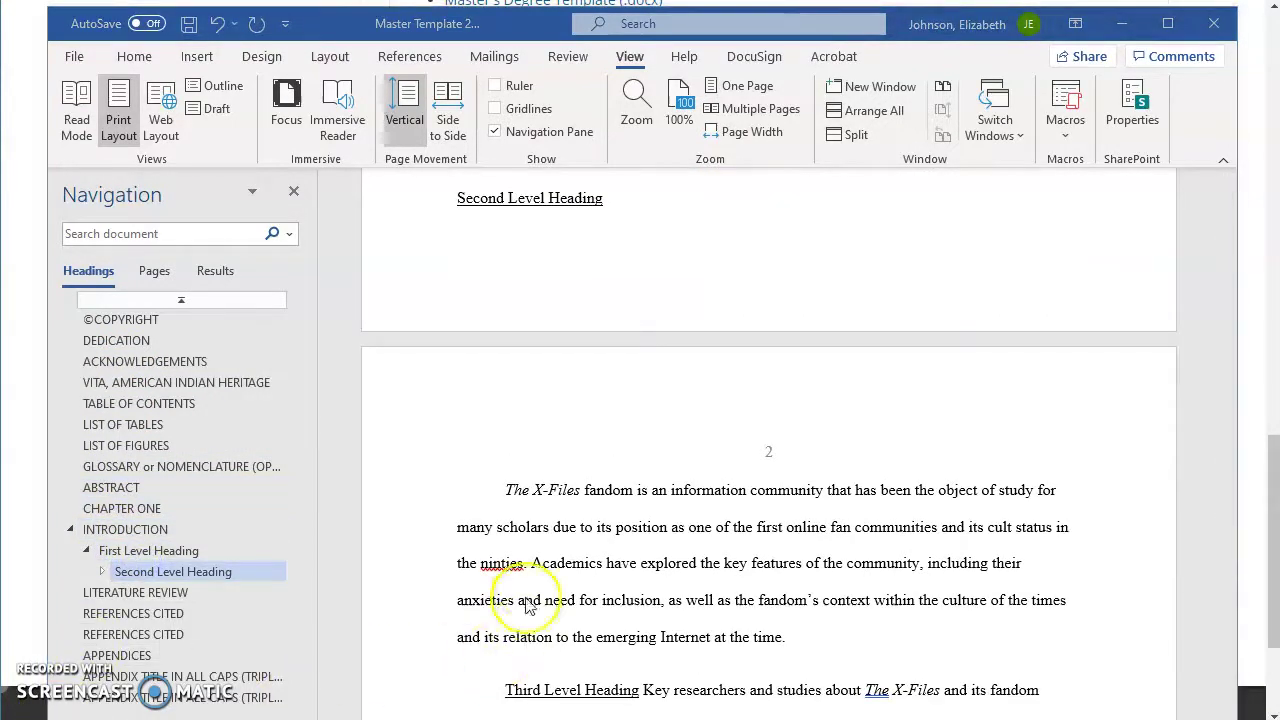
pyautogui.scroll(1, 586, 507)
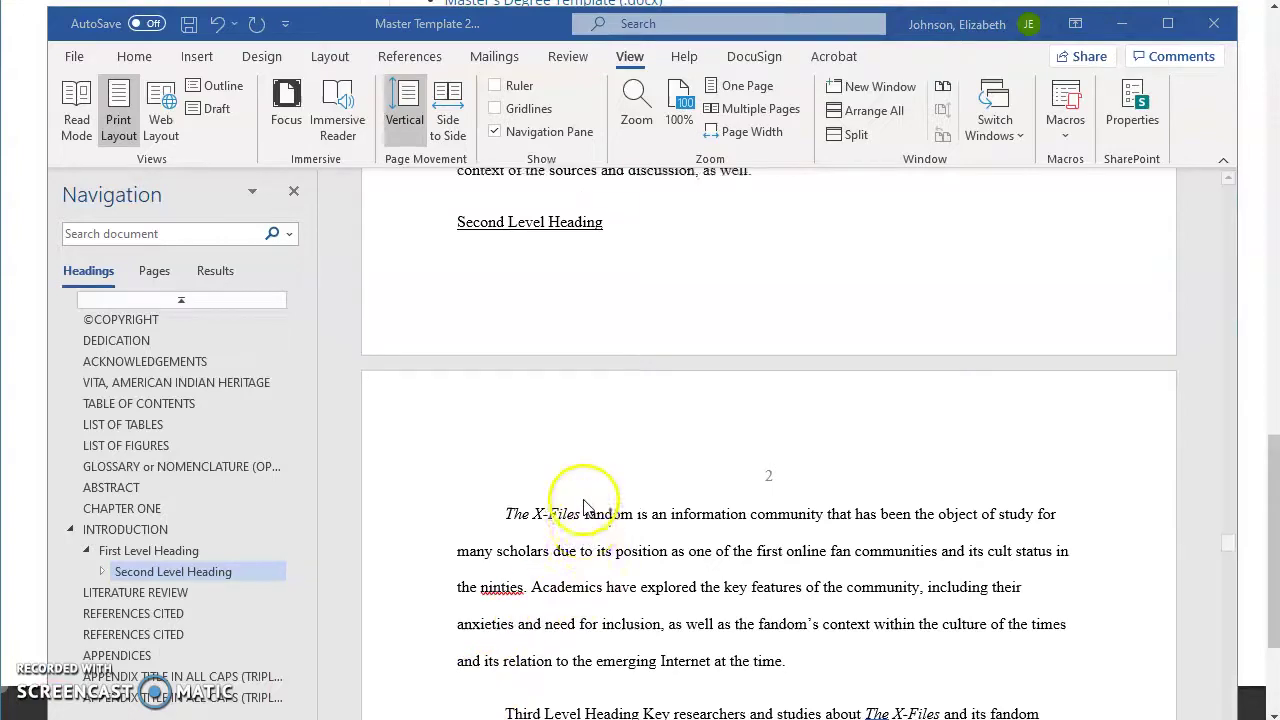
pyautogui.scroll(5, 586, 505)
pyautogui.scroll(-5, 600, 475)
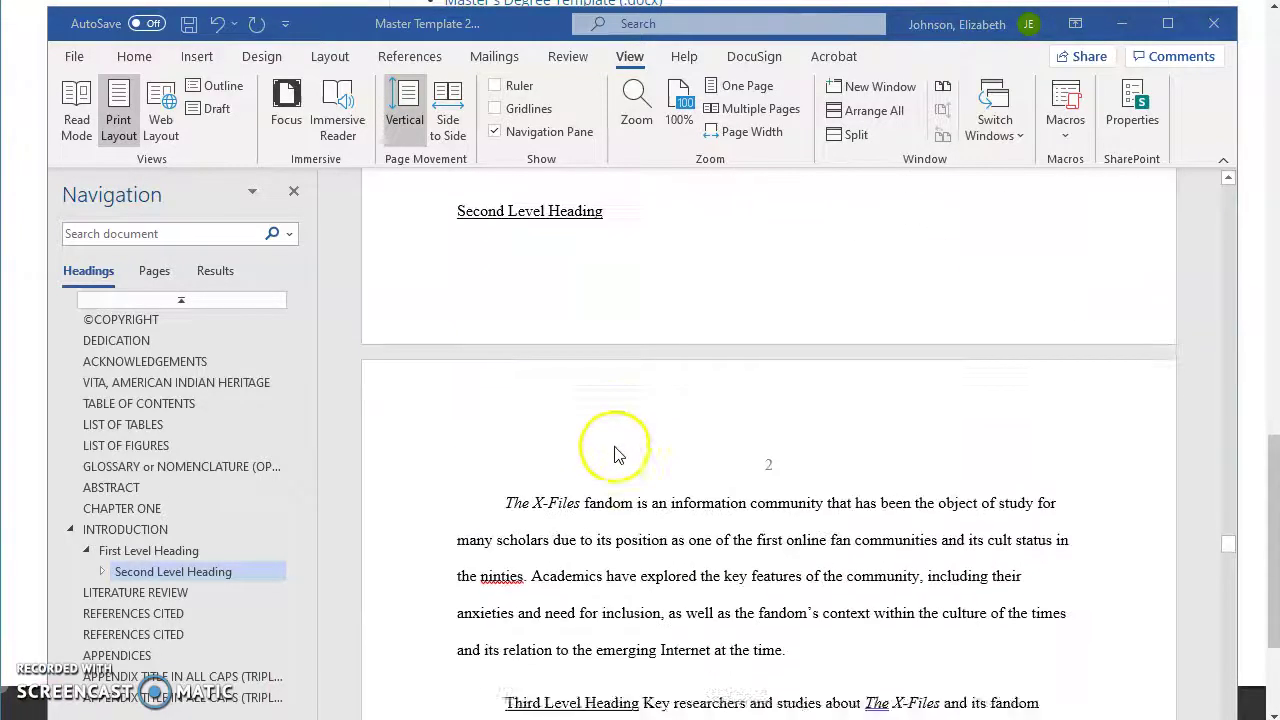
pyautogui.scroll(-20, 640, 428)
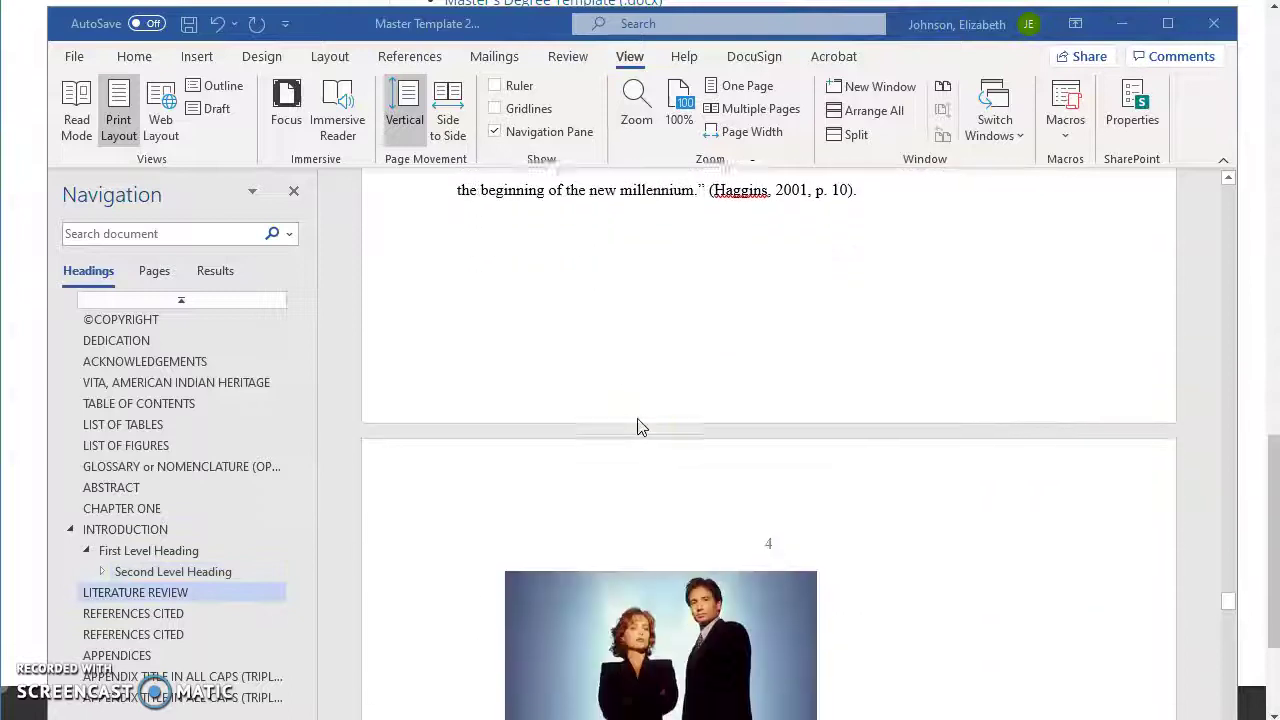
# - Give the Figure 1 X-Files photo the alt text 'Short description'
pyautogui.scroll(-4, 640, 427)
pyautogui.rightClick(602, 370)
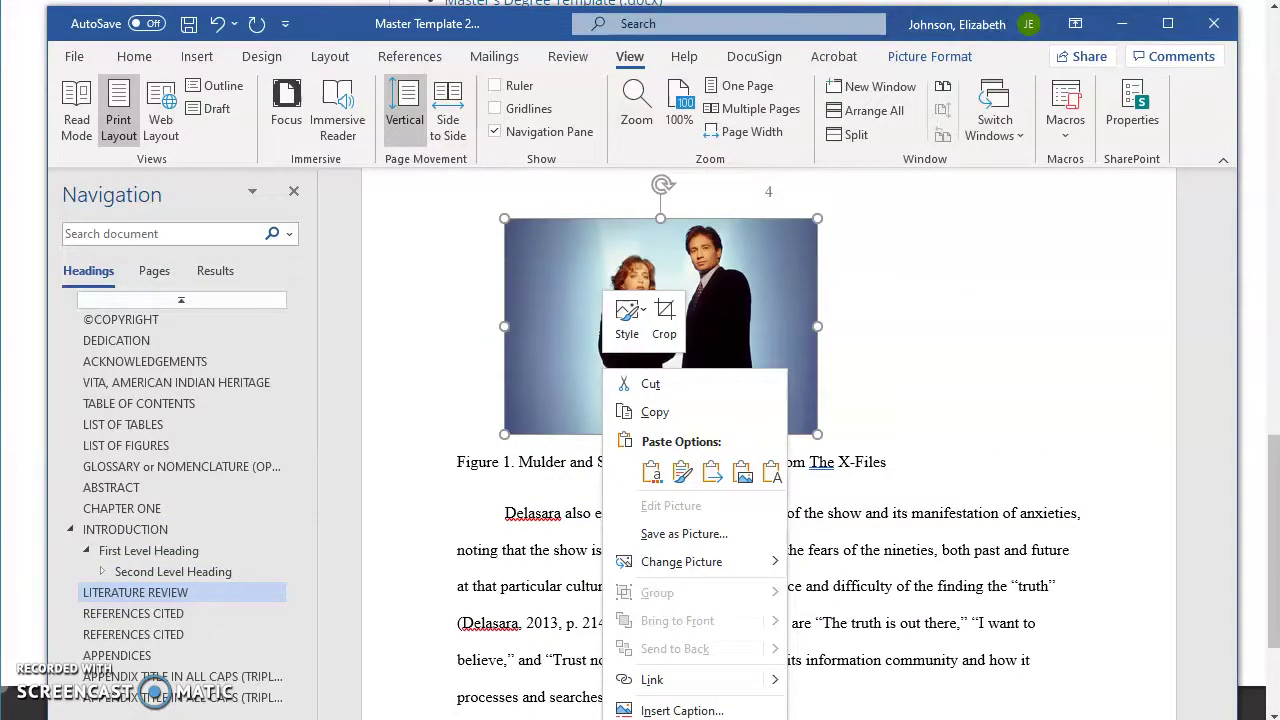
pyautogui.click(682, 718)
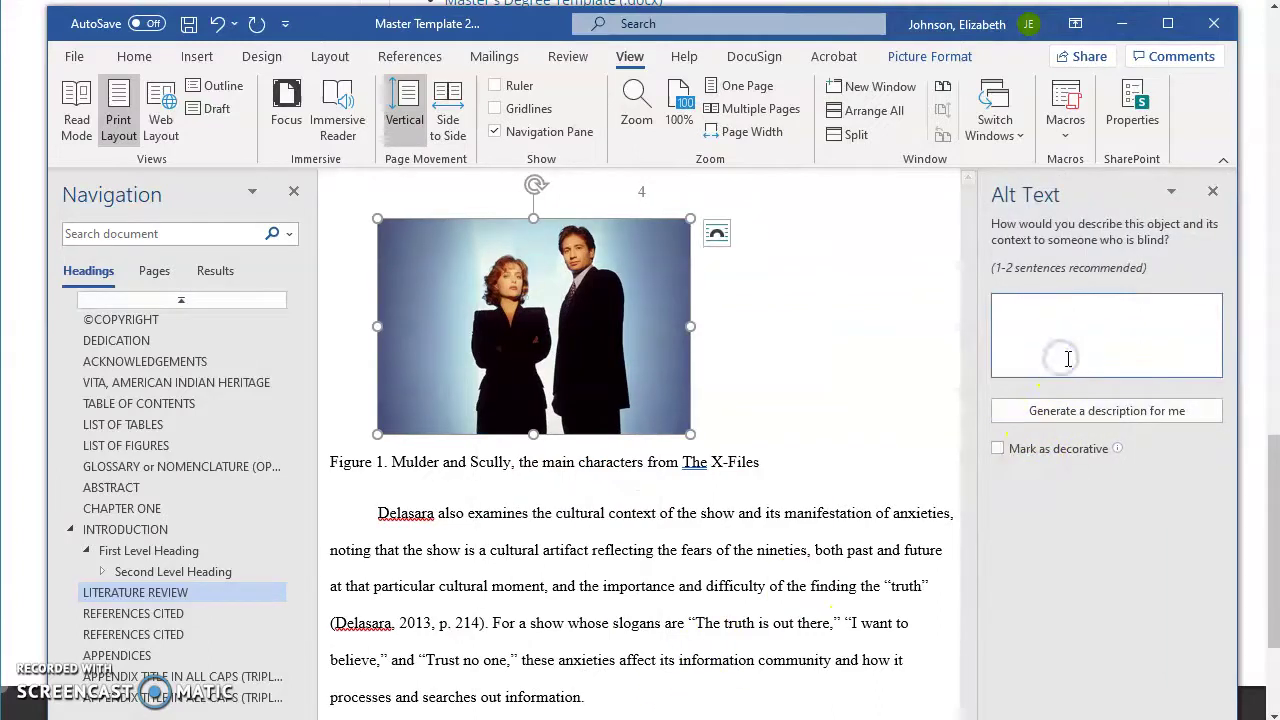
pyautogui.write('Short descr')
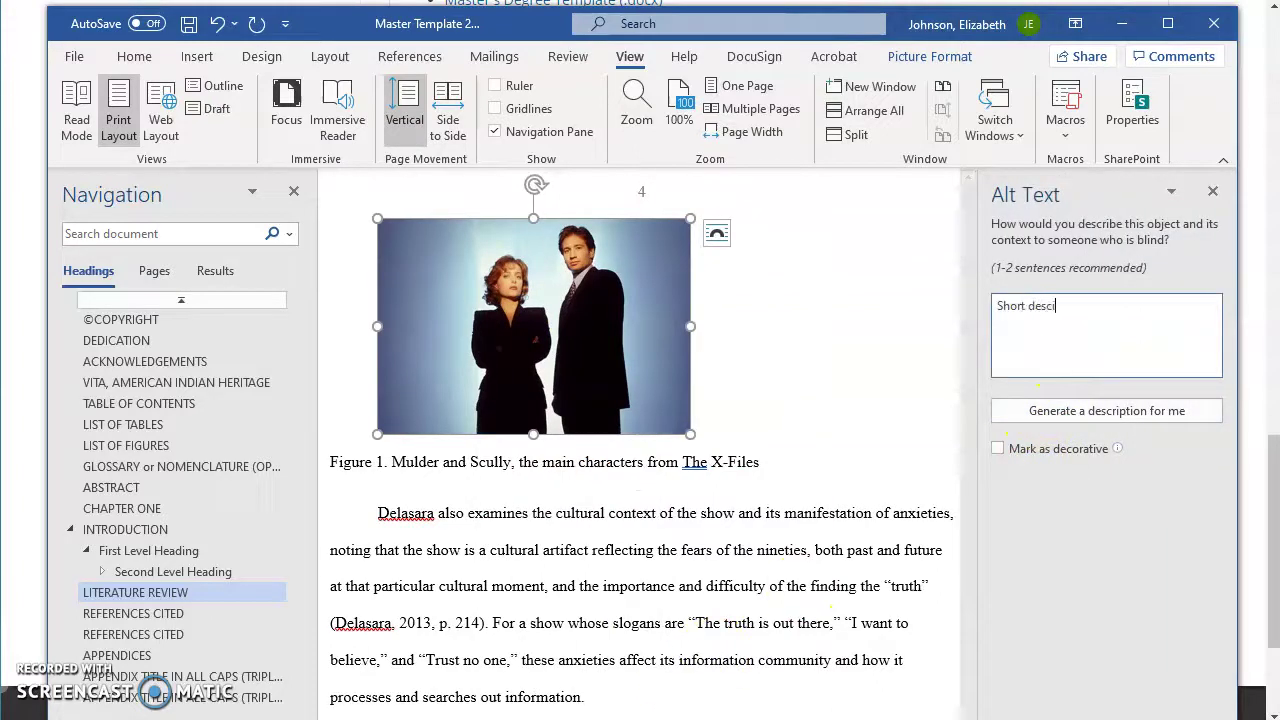
pyautogui.write('iption')
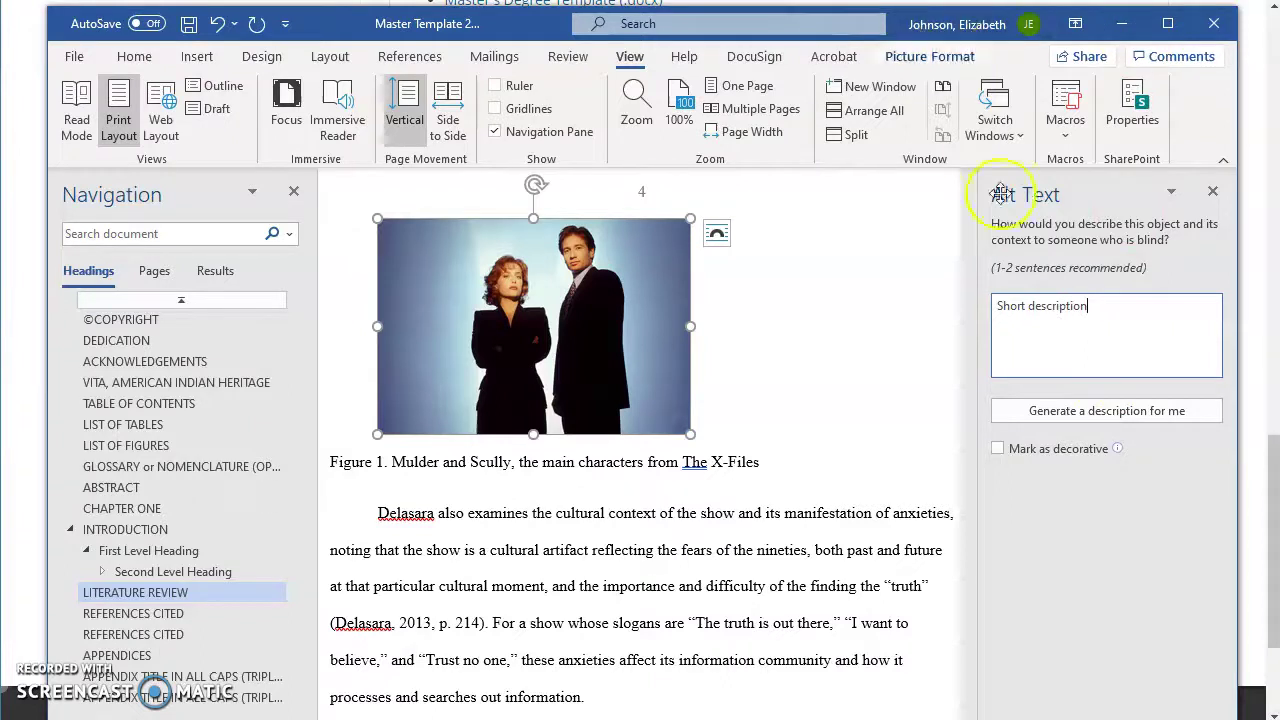
pyautogui.click(1213, 197)
pyautogui.click(808, 513)
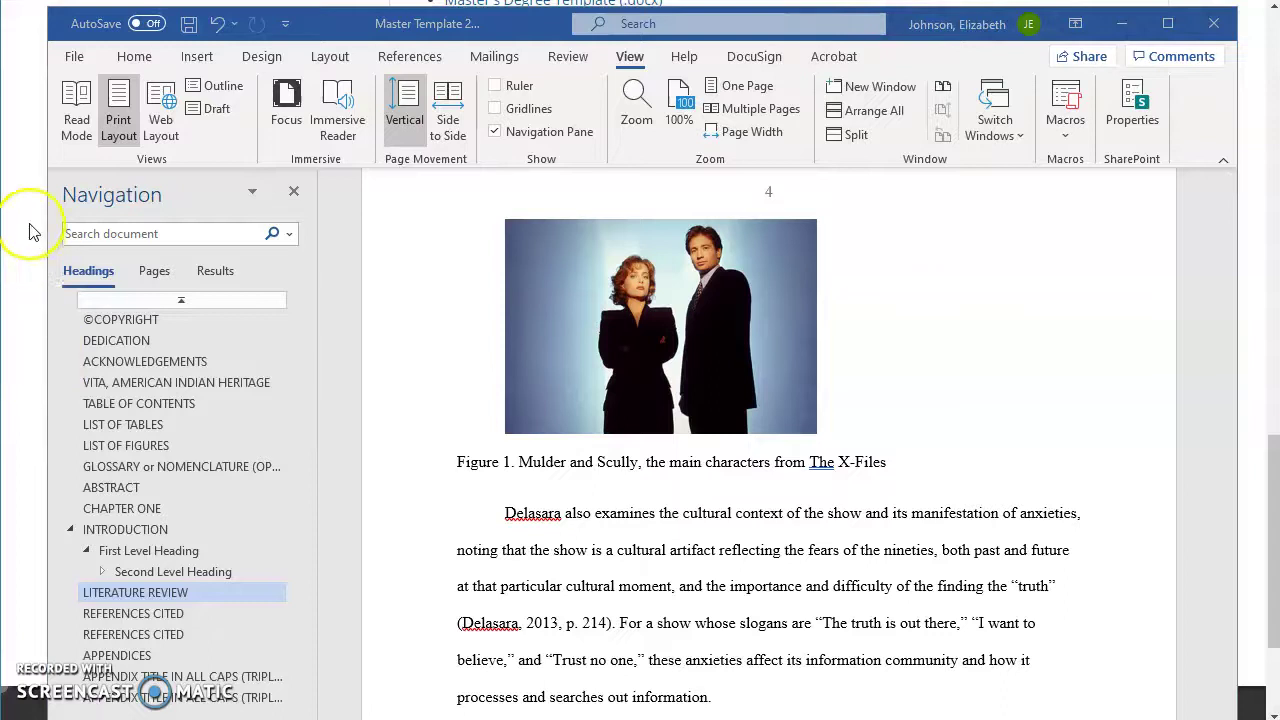
# - Show File > Info with the template's title, 22 pages and 1778 words
pyautogui.click(77, 58)
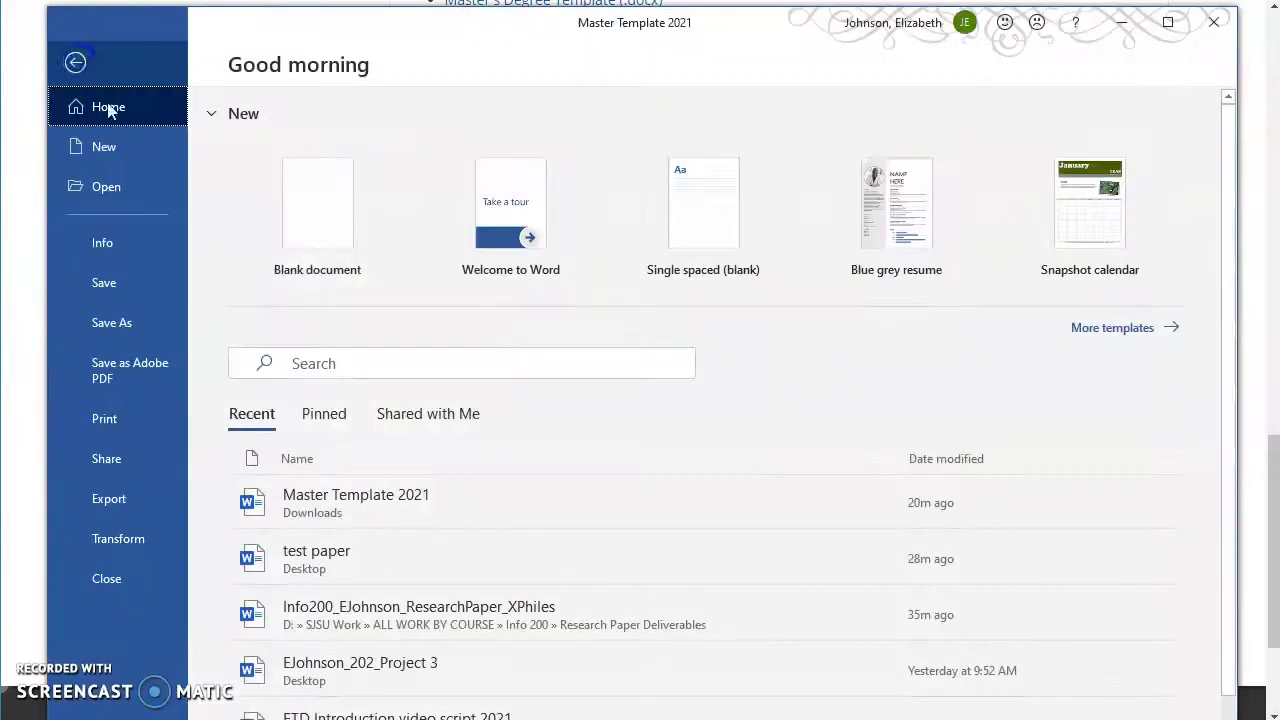
pyautogui.click(108, 244)
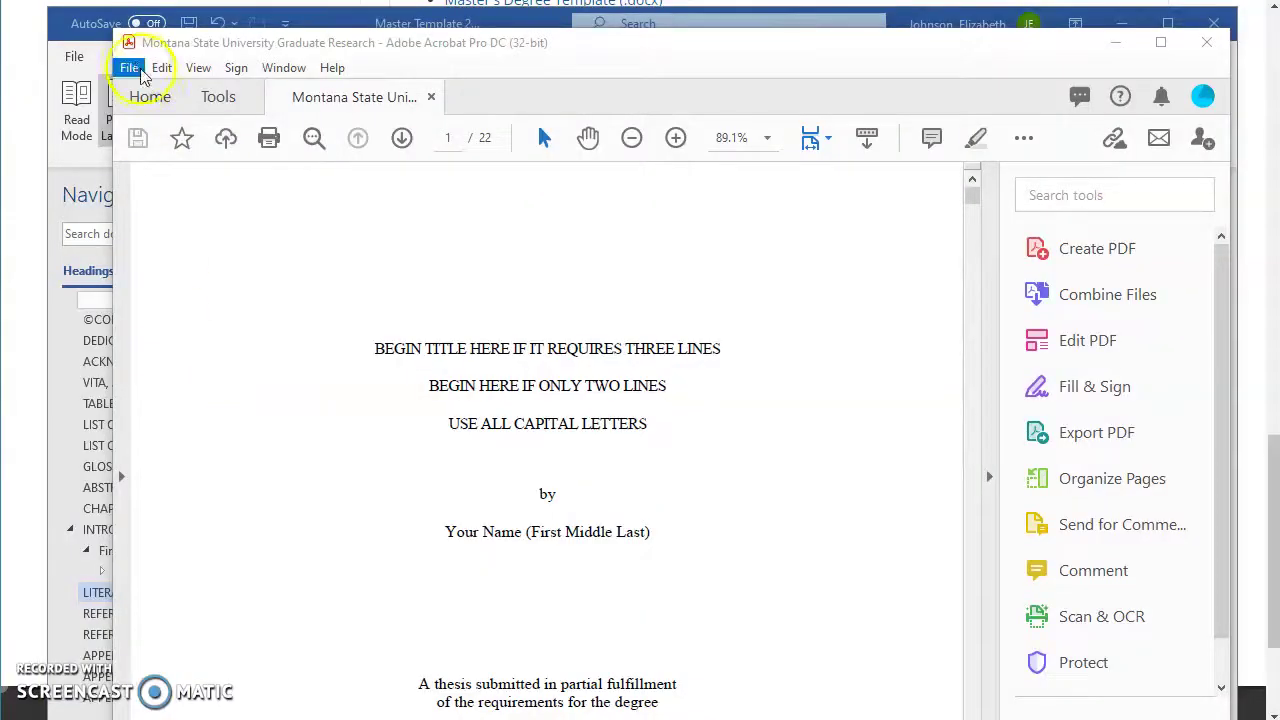
# - Check the PDF's Description properties in Acrobat for the title Montana State University Graduate Research
pyautogui.click(128, 67)
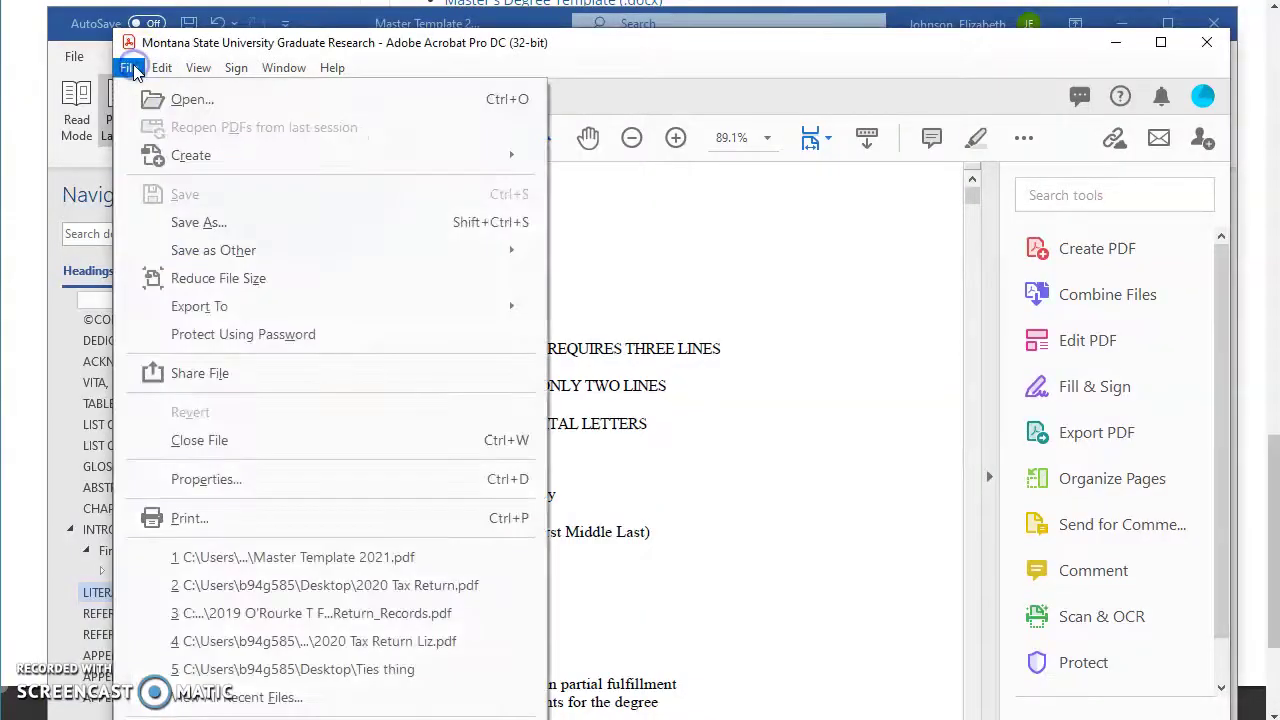
pyautogui.click(166, 480)
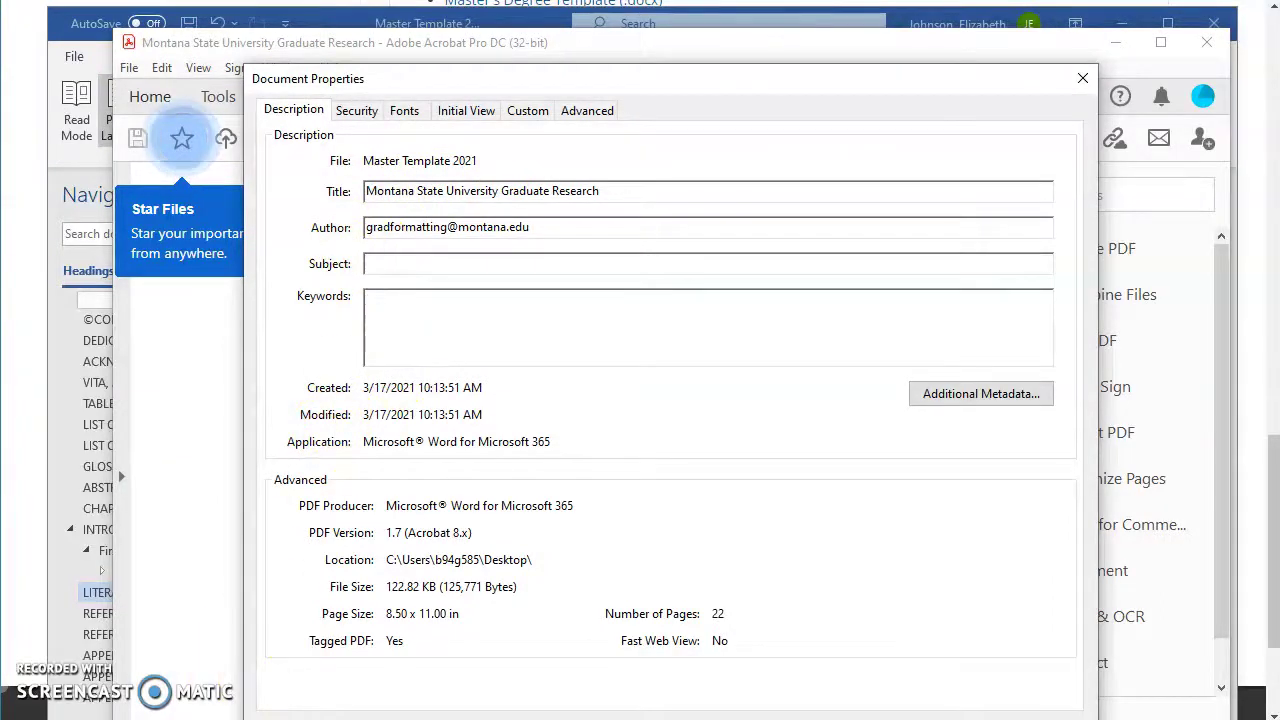
pyautogui.press('Escape')
# - Bring the Word thesis forward and open the full Save As dialog
pyautogui.click(68, 75)
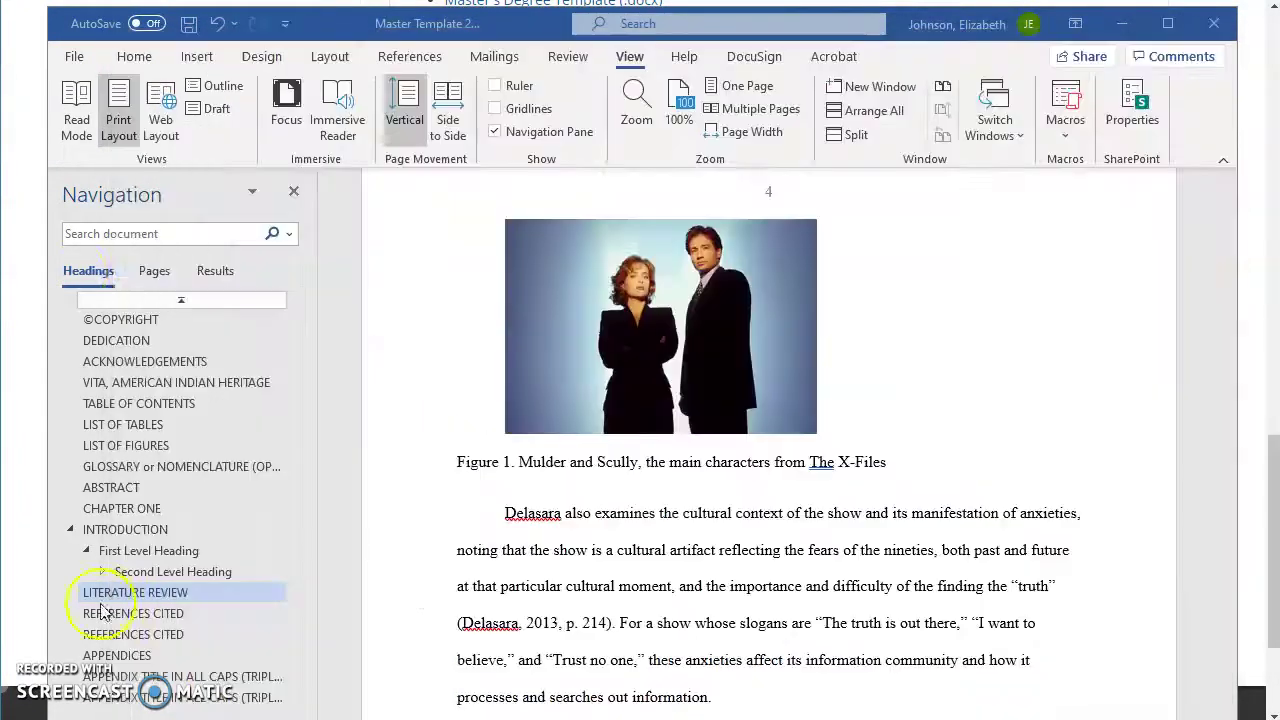
pyautogui.click(74, 57)
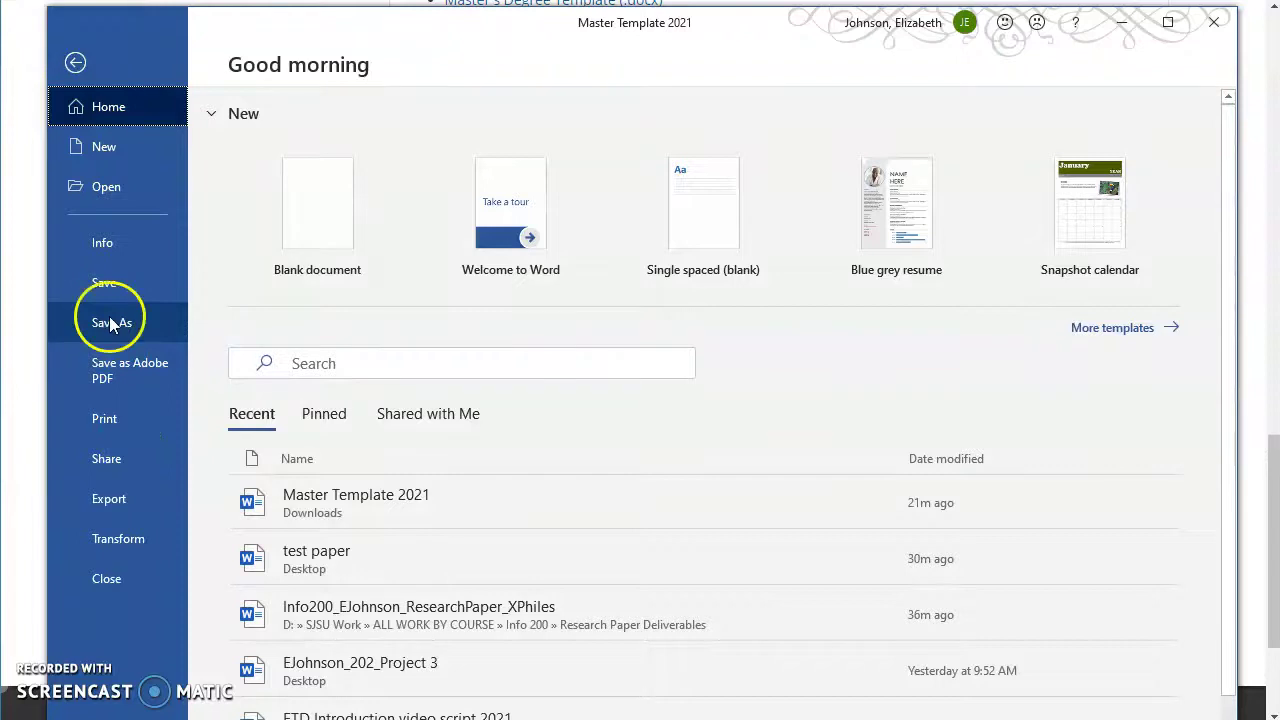
pyautogui.click(108, 320)
pyautogui.click(668, 188)
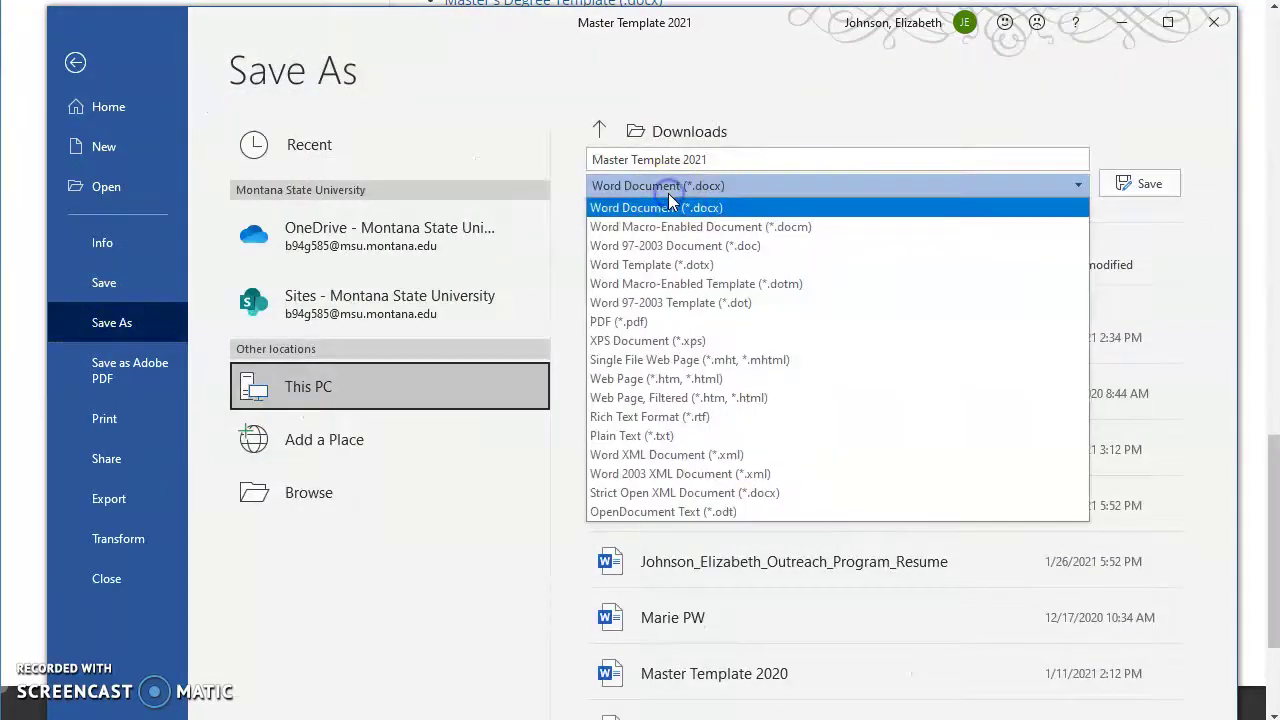
pyautogui.click(628, 204)
pyautogui.click(626, 207)
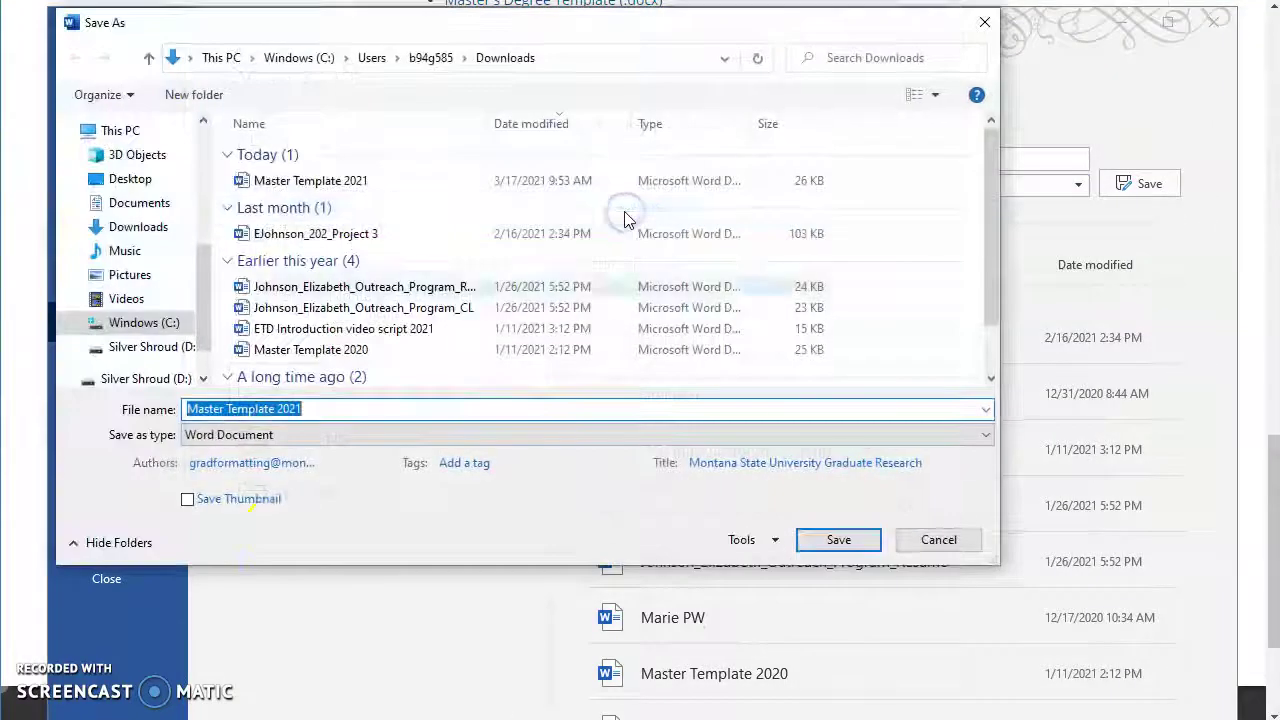
# - Save 'Master Template 2021' as PDF to the Desktop with bookmarks created from Headings
pyautogui.click(278, 436)
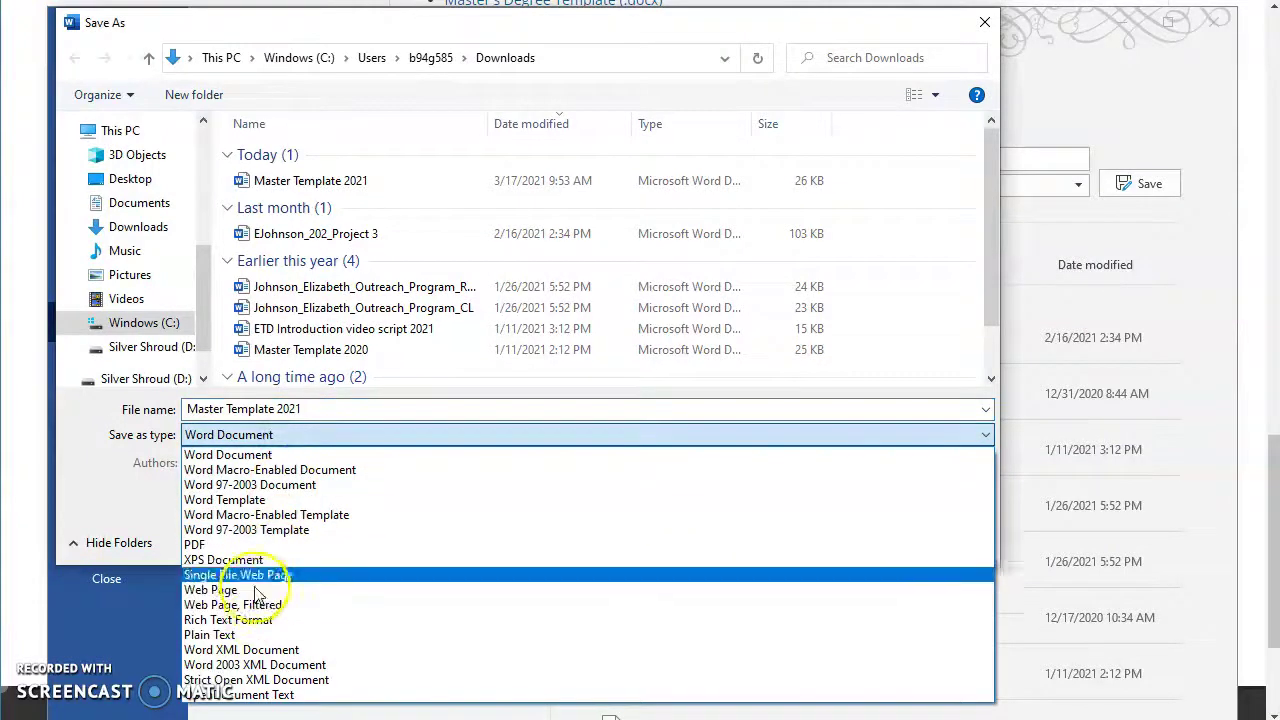
pyautogui.click(255, 545)
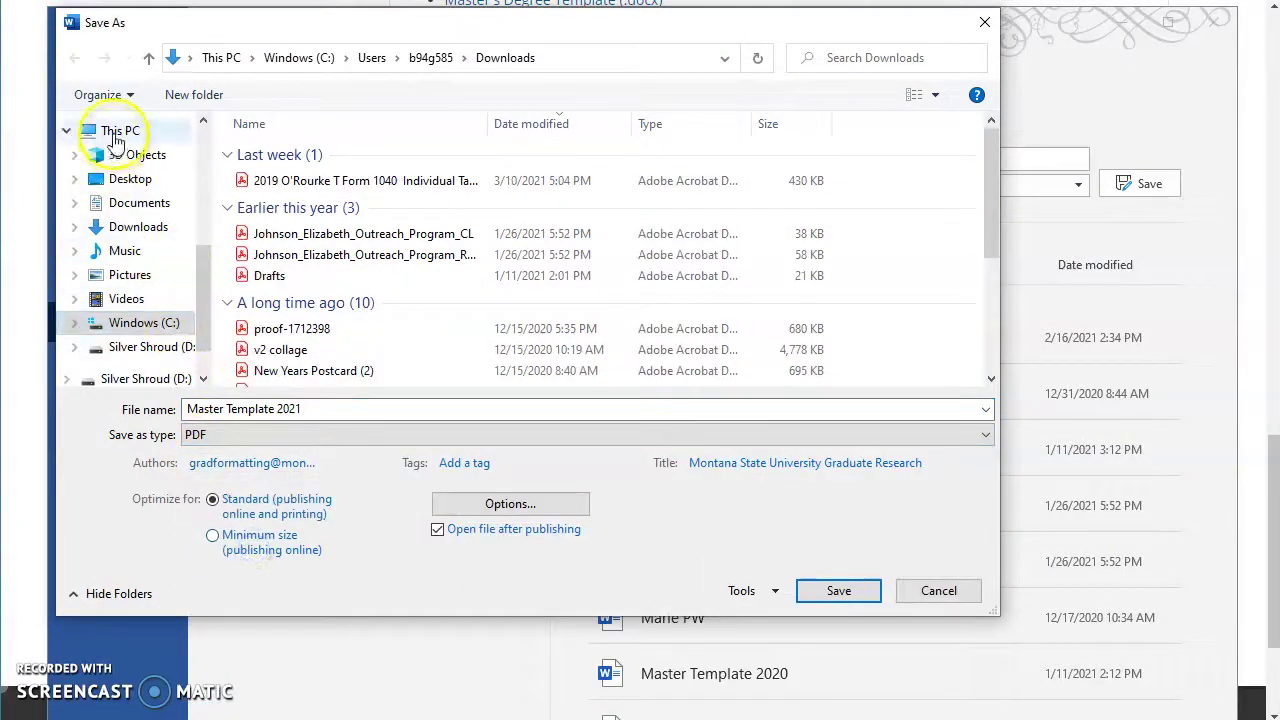
pyautogui.click(140, 181)
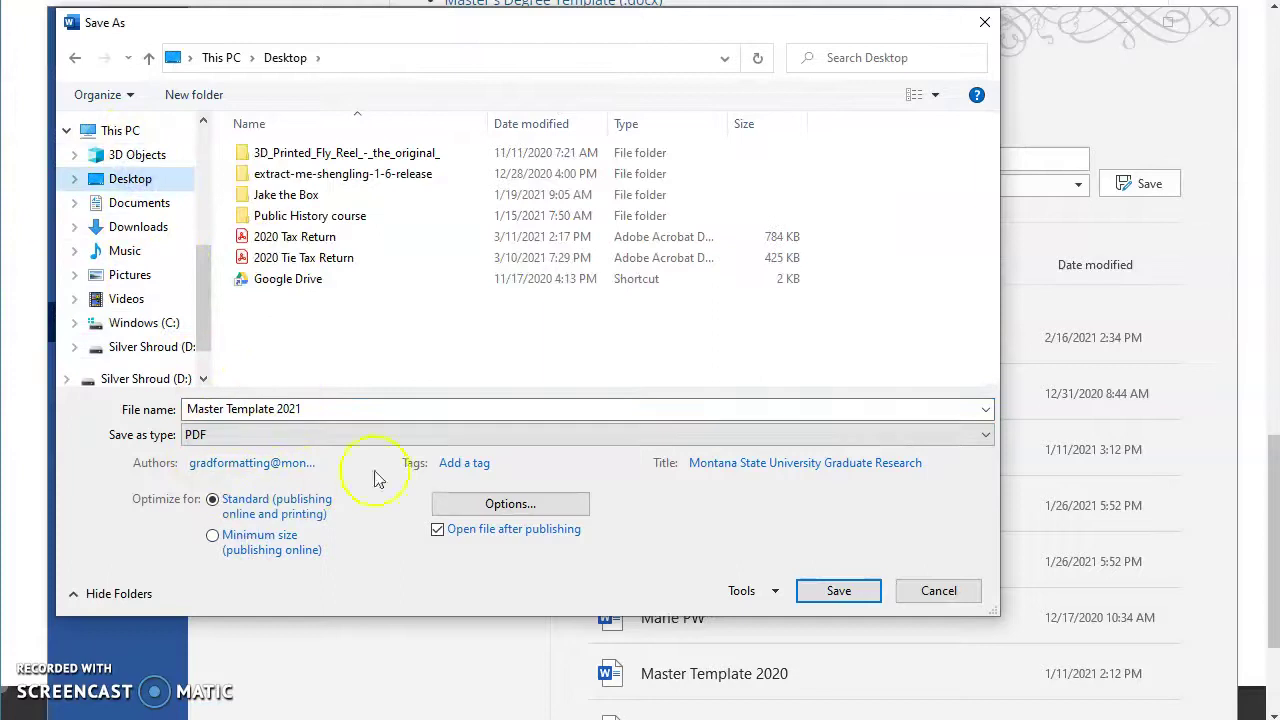
pyautogui.click(519, 507)
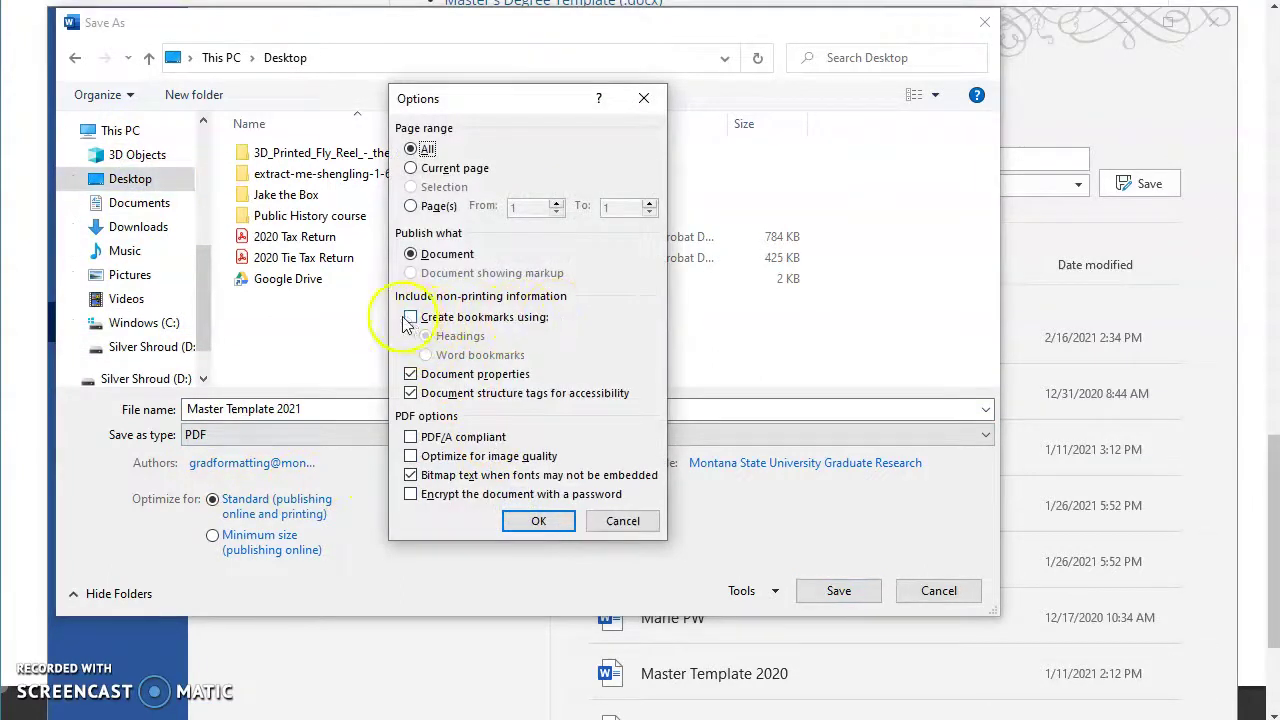
pyautogui.click(410, 317)
pyautogui.click(538, 520)
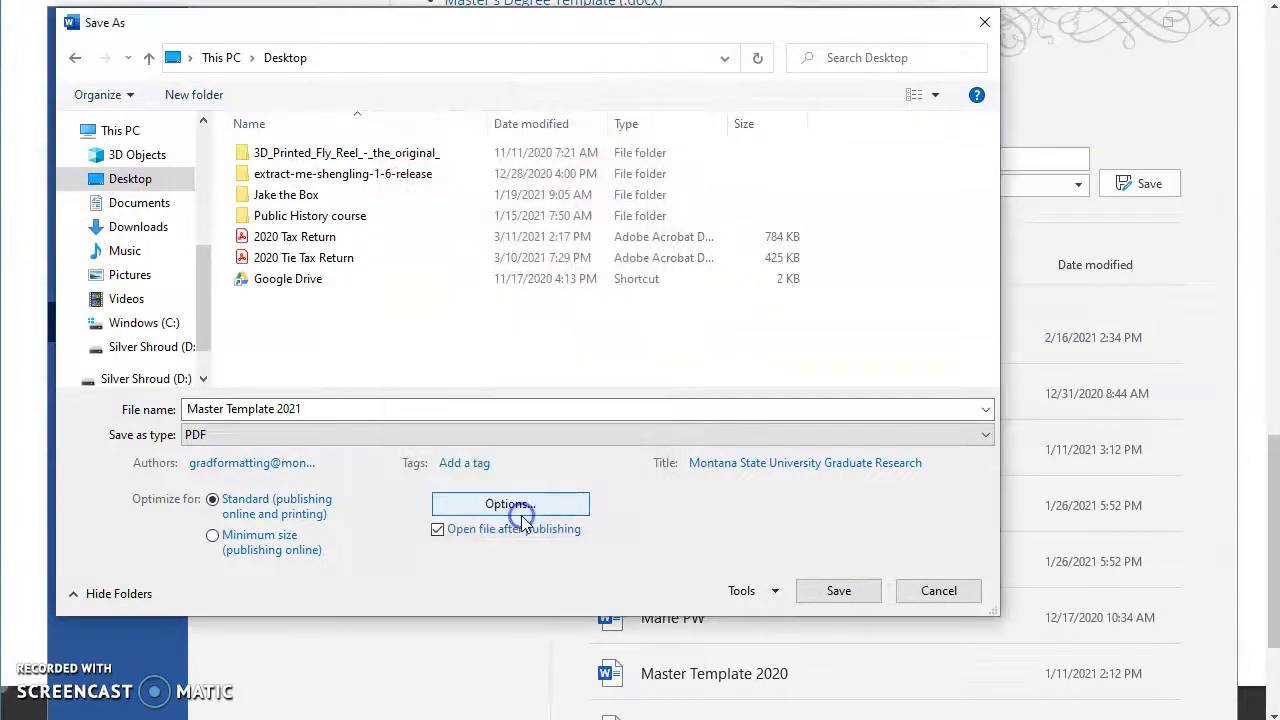
pyautogui.click(838, 590)
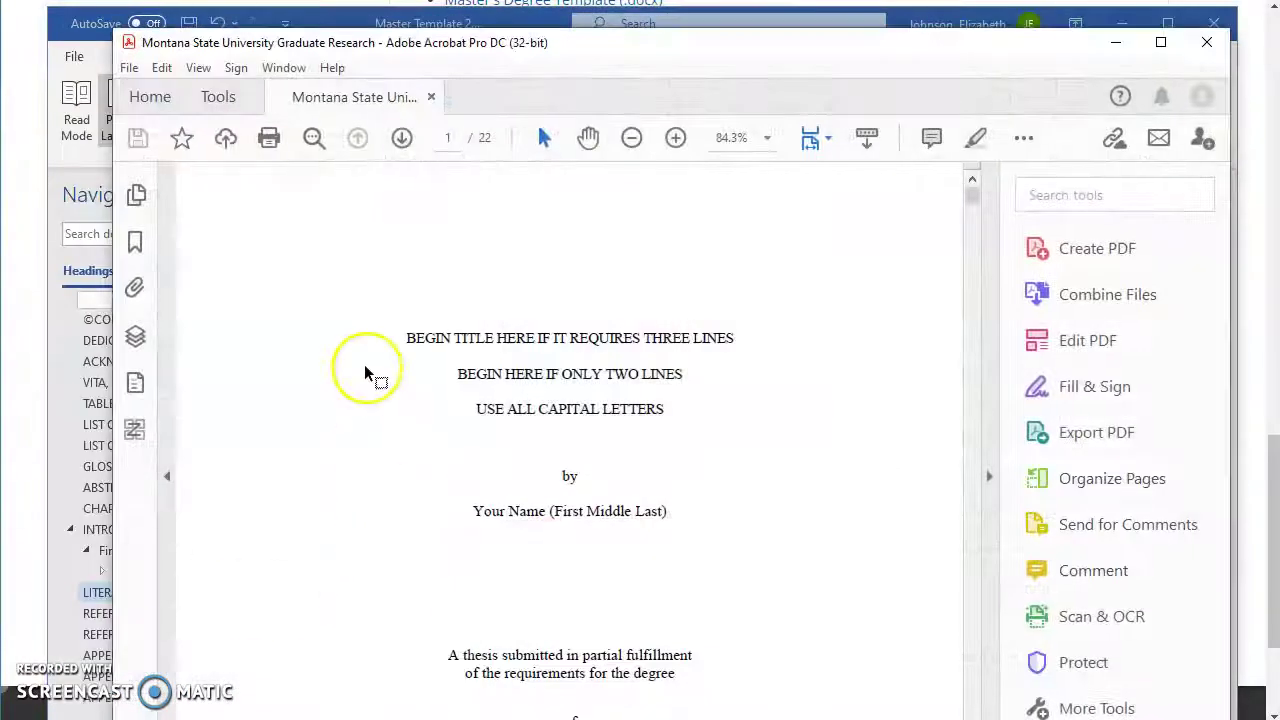
# - Show the Bookmarks pane and expand INTRODUCTION to reveal its subheadings
pyautogui.click(141, 205)
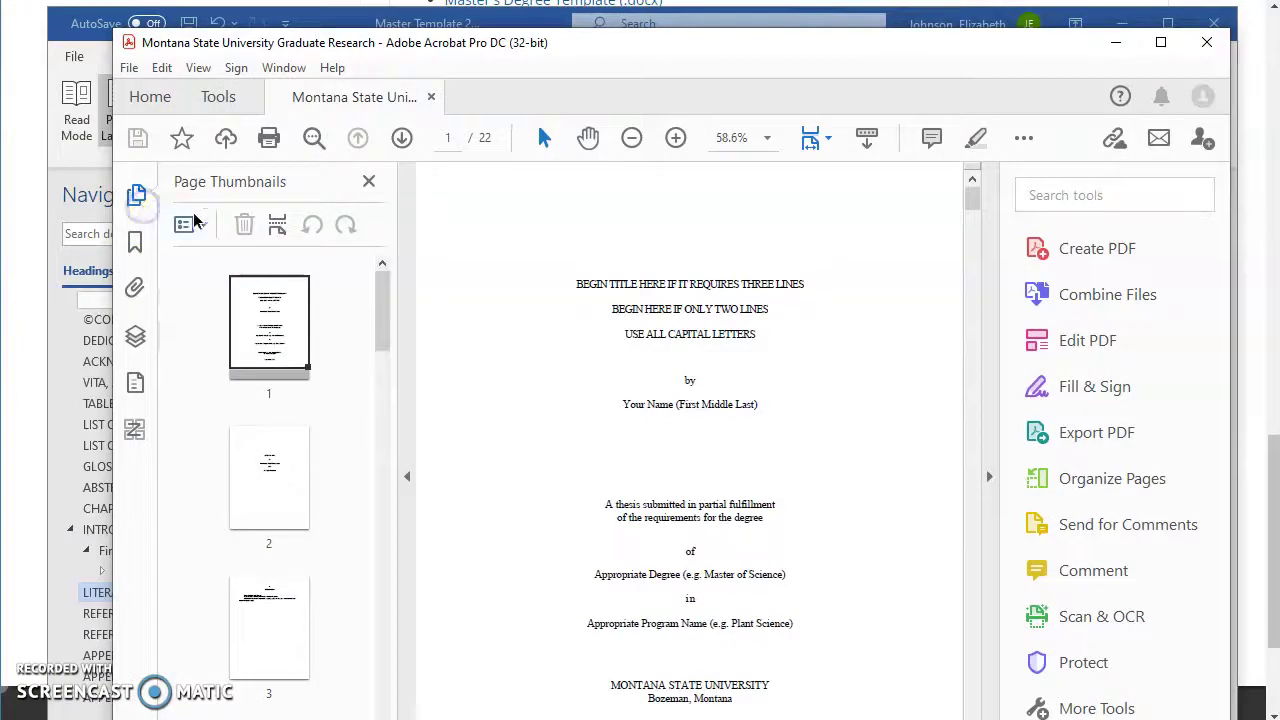
pyautogui.click(135, 244)
pyautogui.scroll(-3, 236, 335)
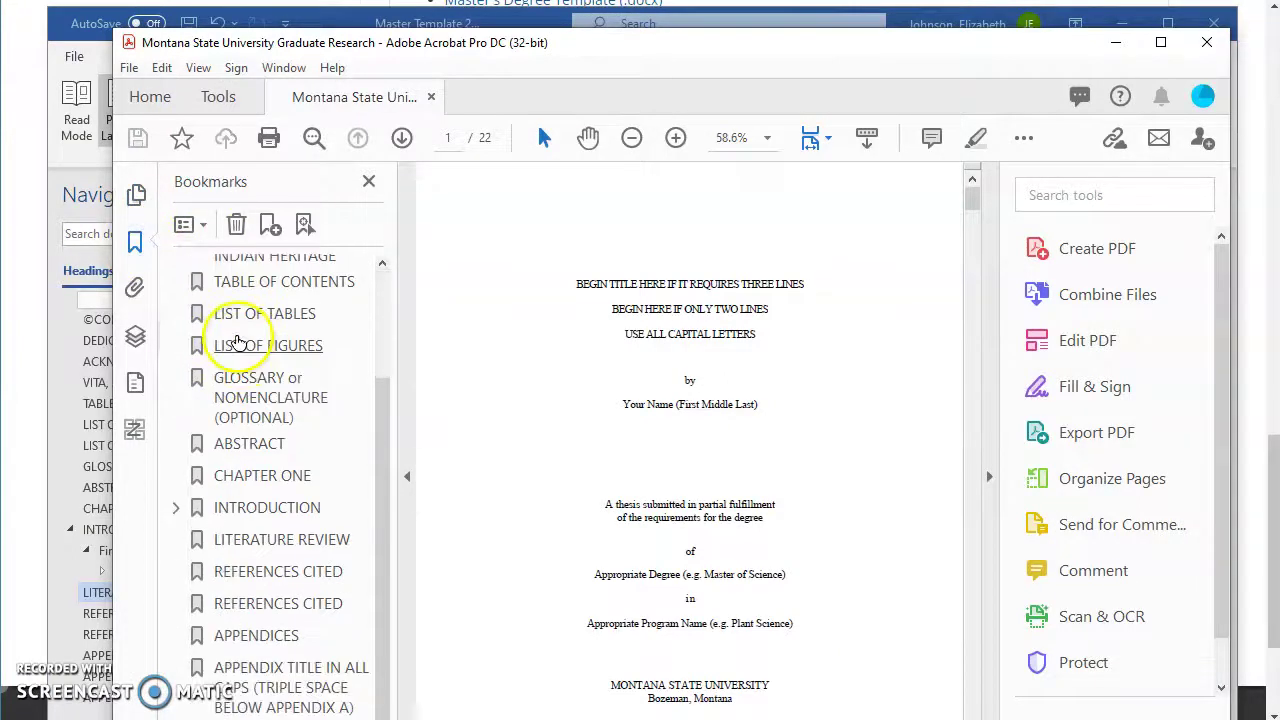
pyautogui.click(176, 508)
# - Test the bookmarks: First Level Heading, REFERENCES CITED, INTRODUCTION, ABSTRACT, GLOSSARY, LIST OF FIGURES, LIST OF TABLES
pyautogui.click(240, 539)
pyautogui.click(232, 602)
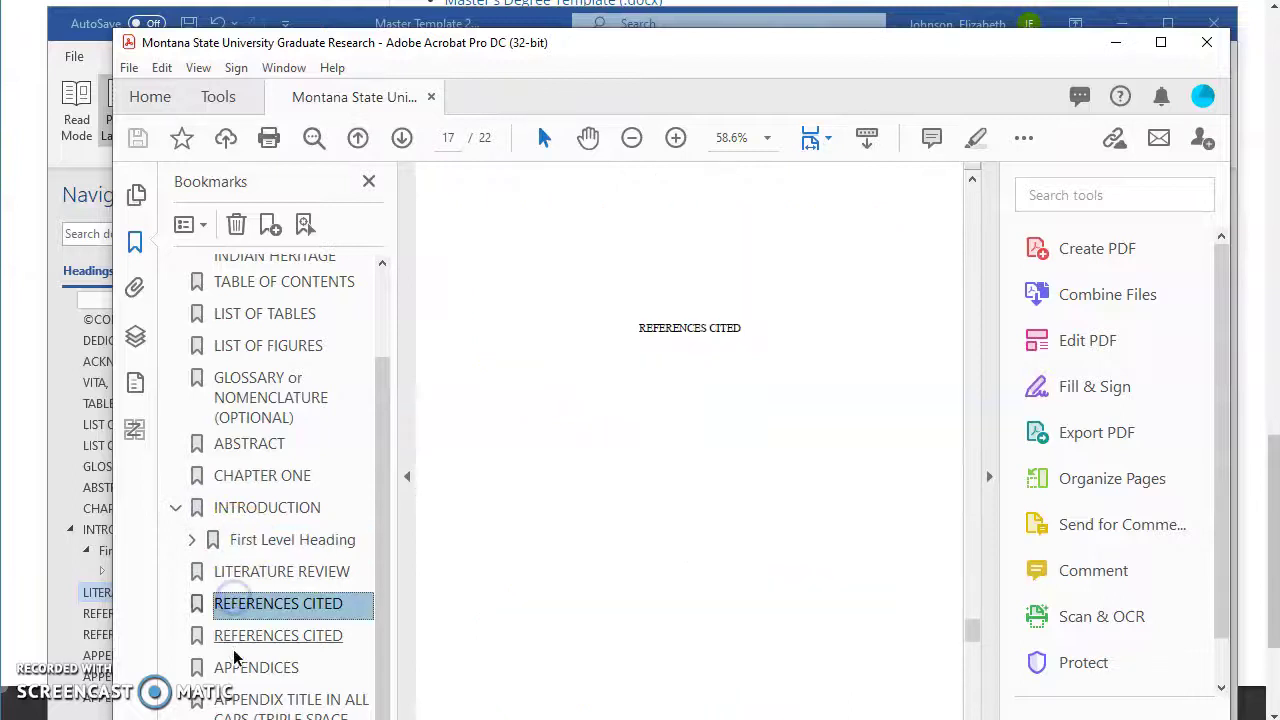
pyautogui.click(229, 508)
pyautogui.click(235, 444)
pyautogui.click(243, 393)
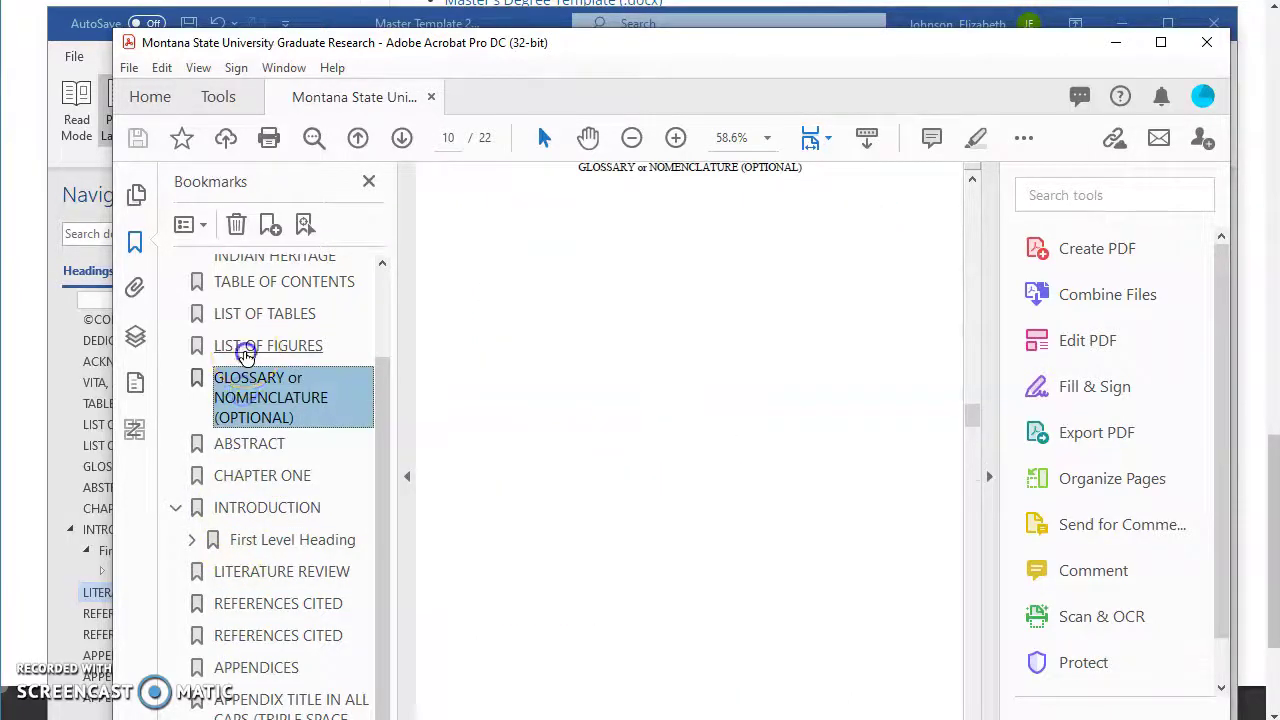
pyautogui.click(250, 345)
pyautogui.click(265, 313)
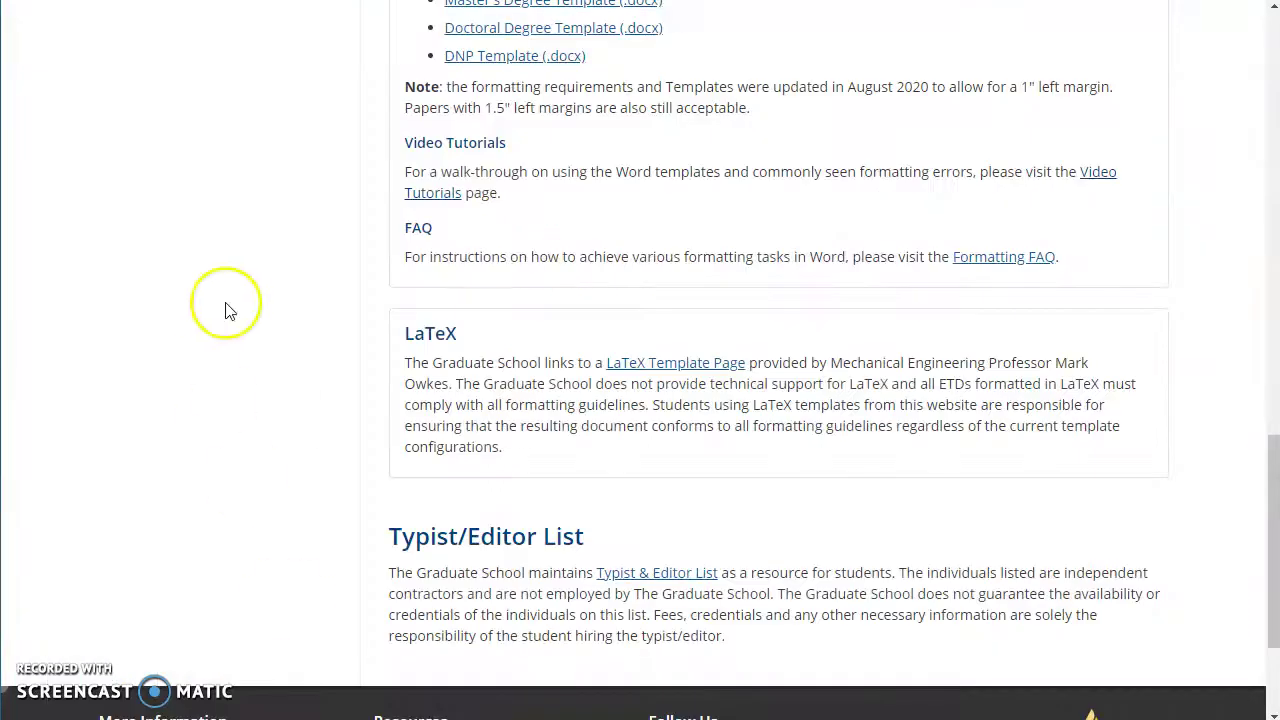
# - Scroll the MSU ETD pages, then open Accessibility from the left navigation
pyautogui.scroll(7, 224, 290)
pyautogui.scroll(5, 224, 290)
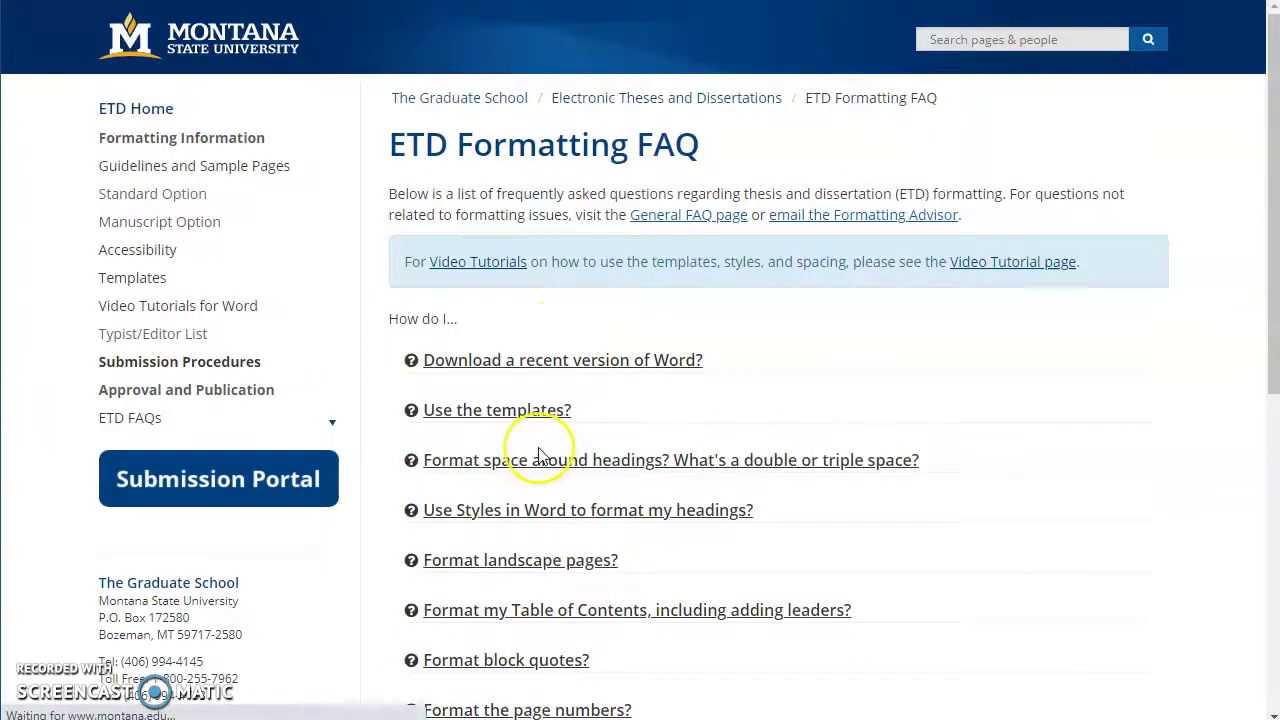
pyautogui.scroll(-5, 540, 456)
pyautogui.scroll(3, 538, 456)
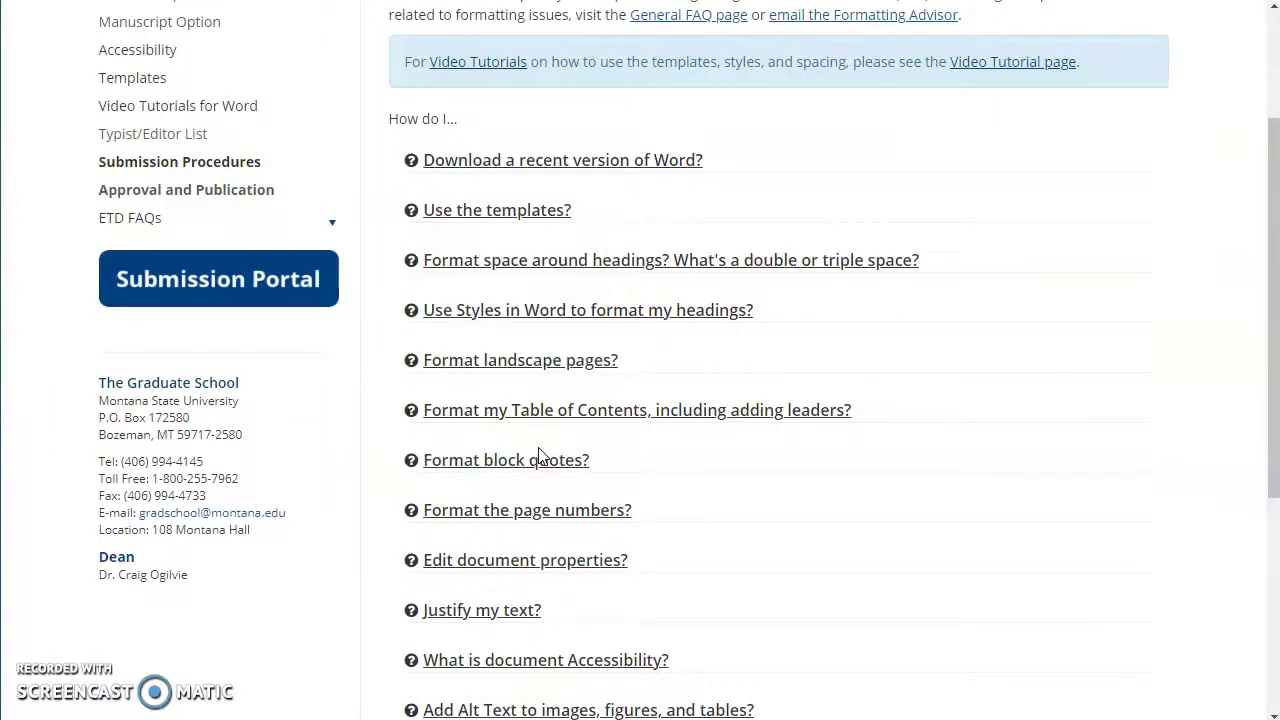
pyautogui.scroll(2, 538, 456)
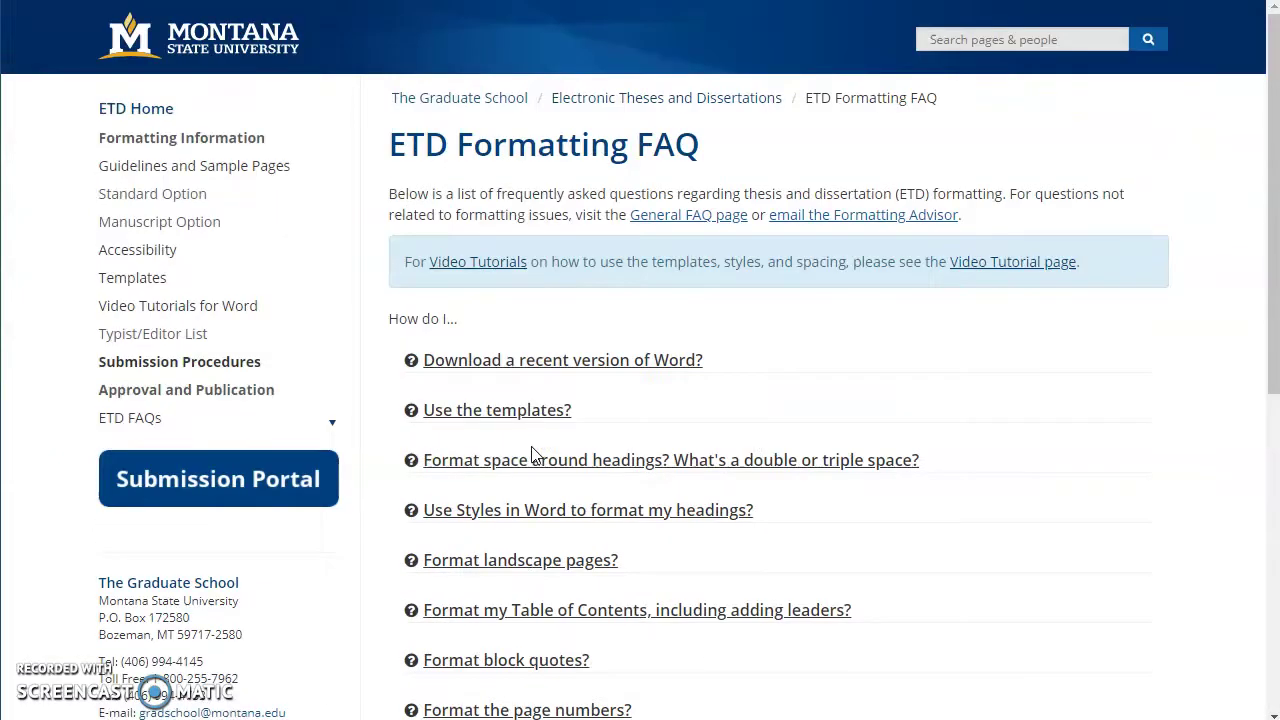
pyautogui.click(120, 251)
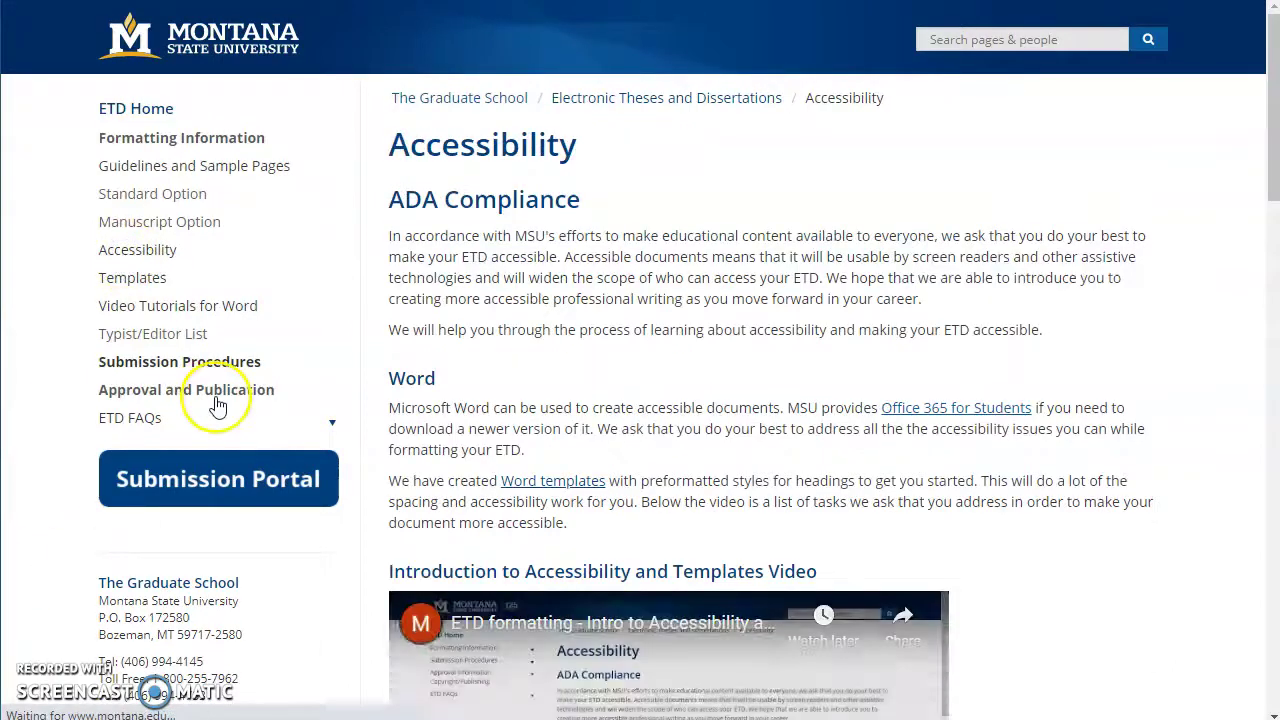